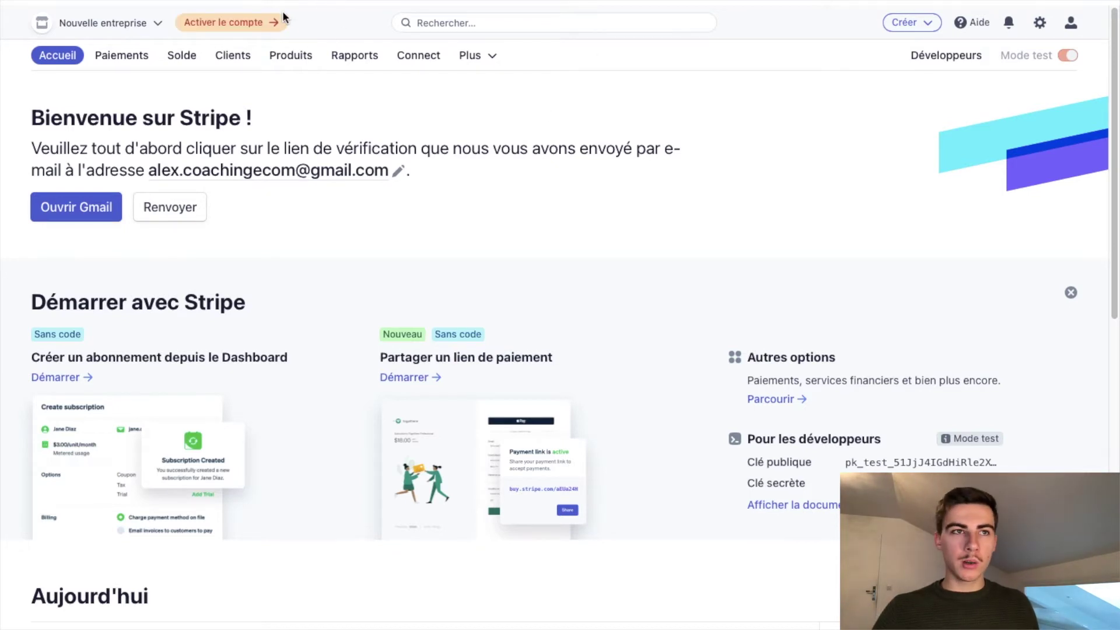
Start activating the Stripe account and fill in the registered company address
{"action": "left_click", "coordinate": [265, 23]}
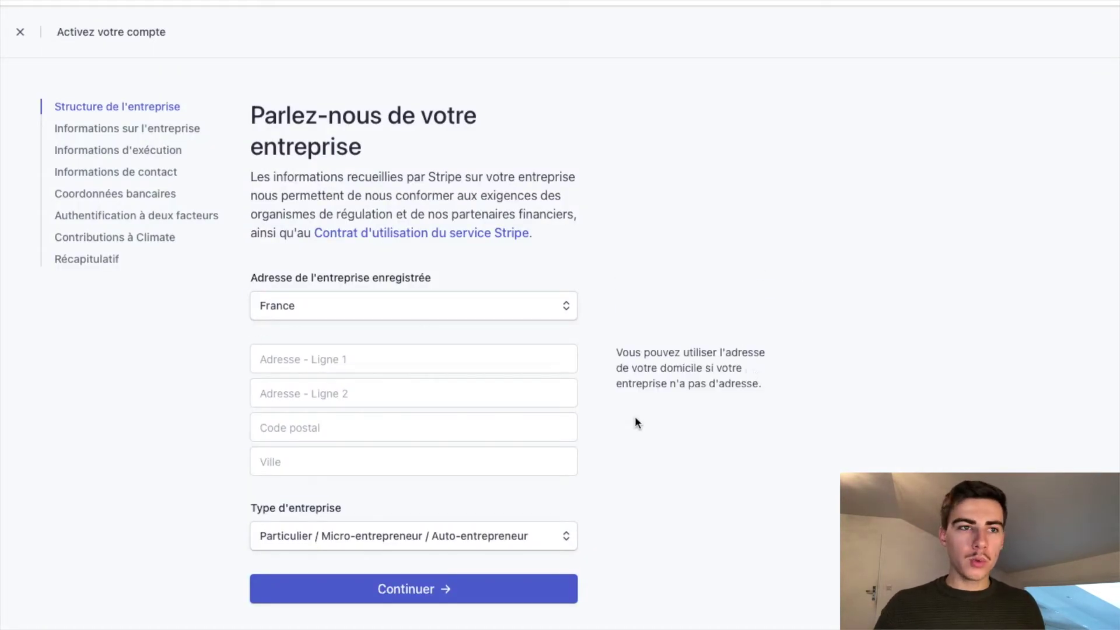
{"action": "left_click", "coordinate": [429, 357]}
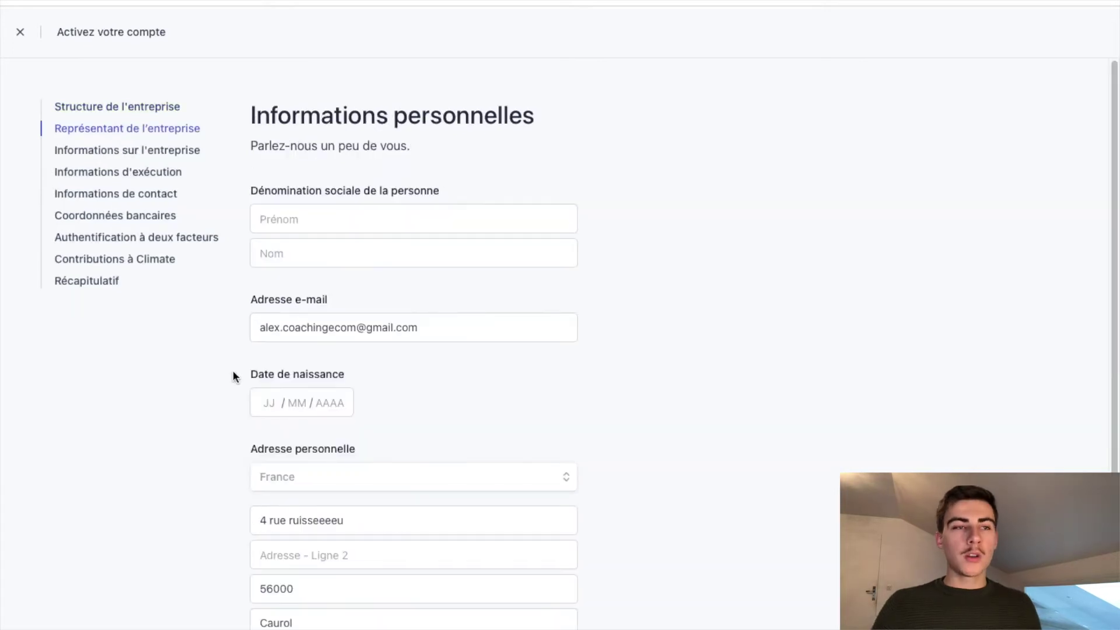
Fill in the company representative's first and last name in the personal information
{"action": "left_click", "coordinate": [403, 214]}
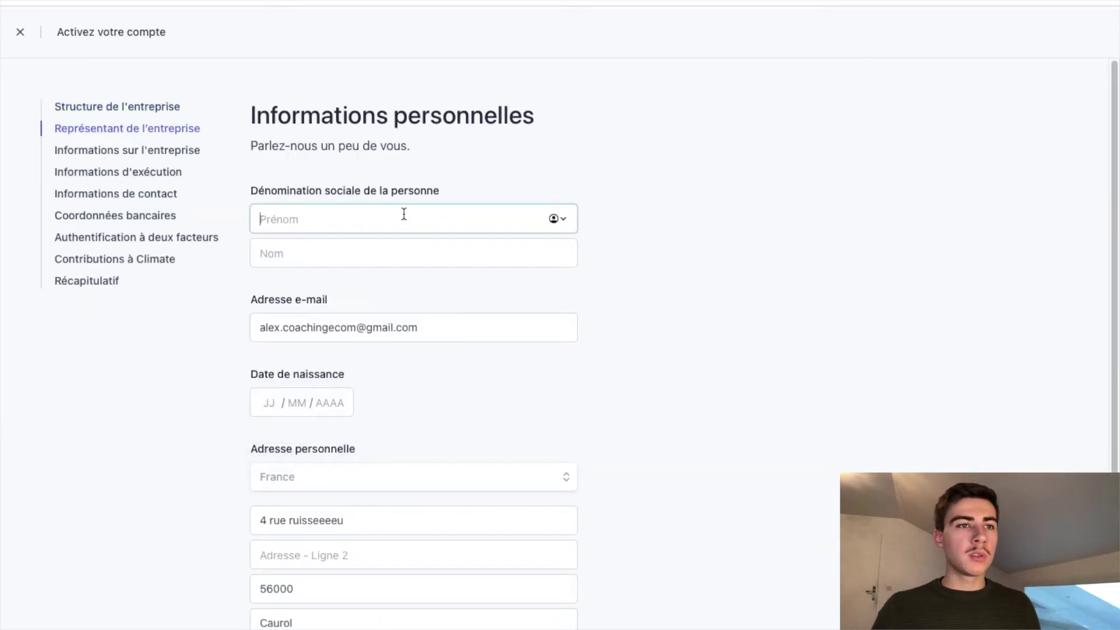
{"action": "type", "text": "Alex"}
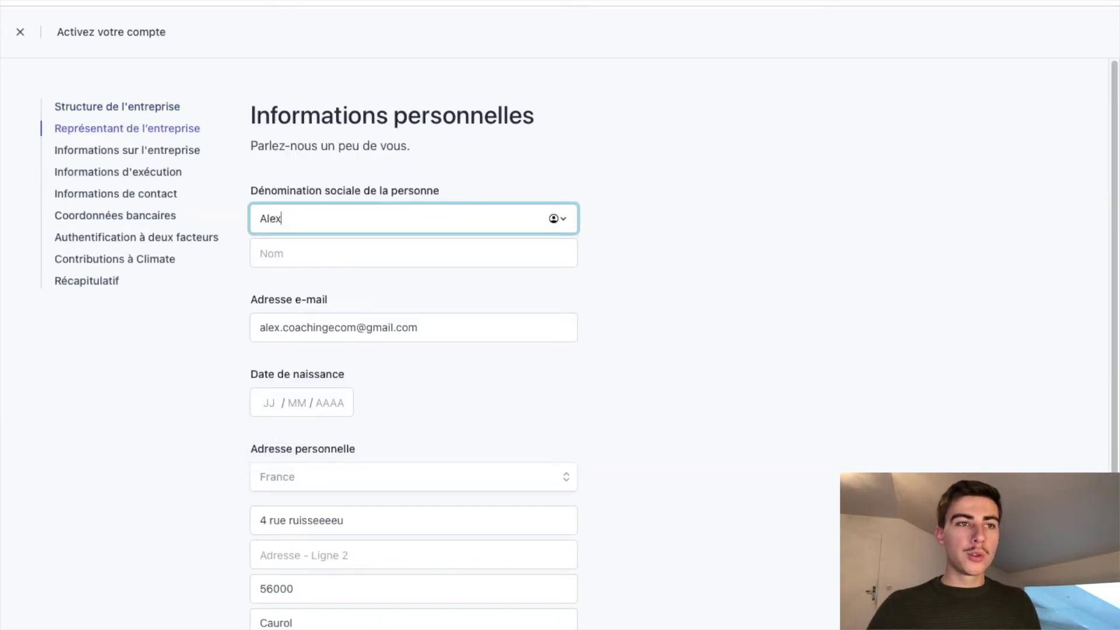
{"action": "left_click", "coordinate": [389, 257]}
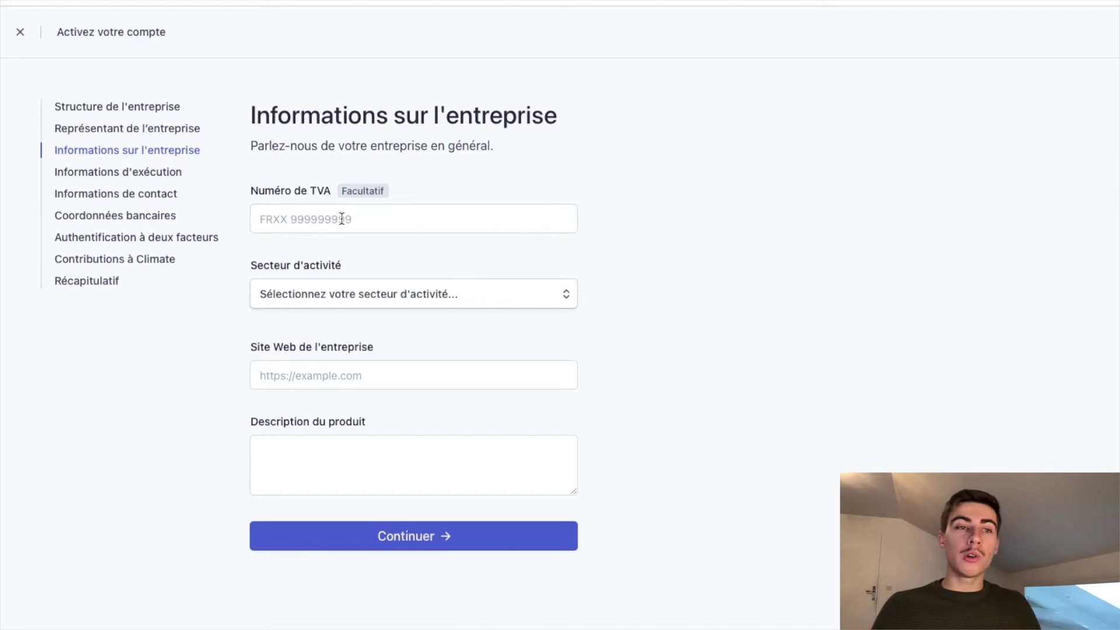
Set the business sector to Vêtements et accessoires and the company website to test.com, and submit the company information
{"action": "left_click", "coordinate": [444, 295]}
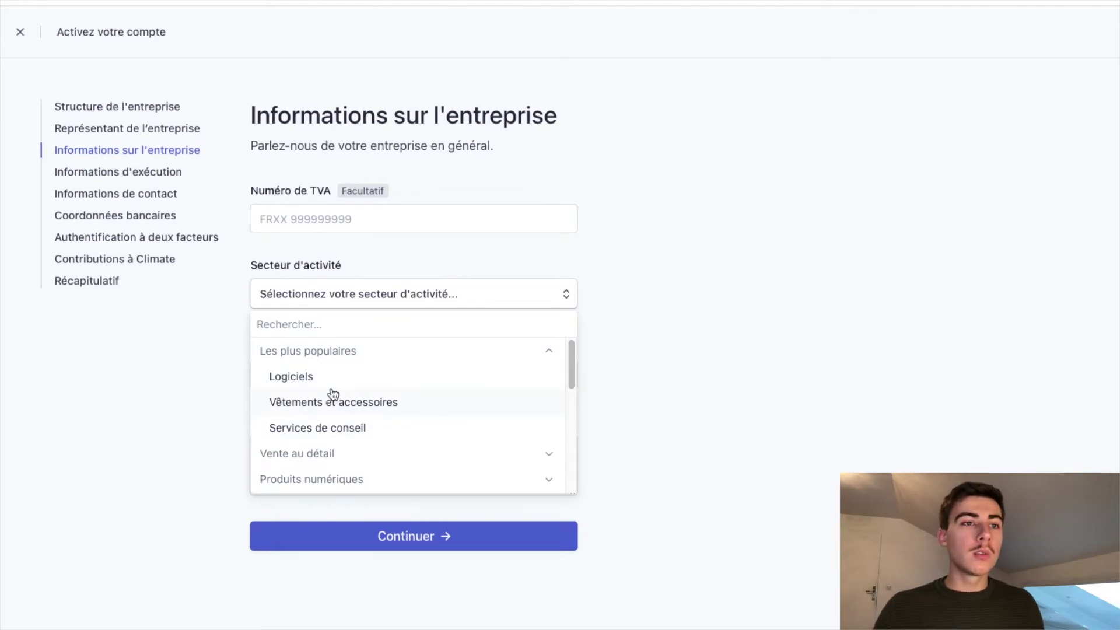
{"action": "left_click", "coordinate": [350, 402]}
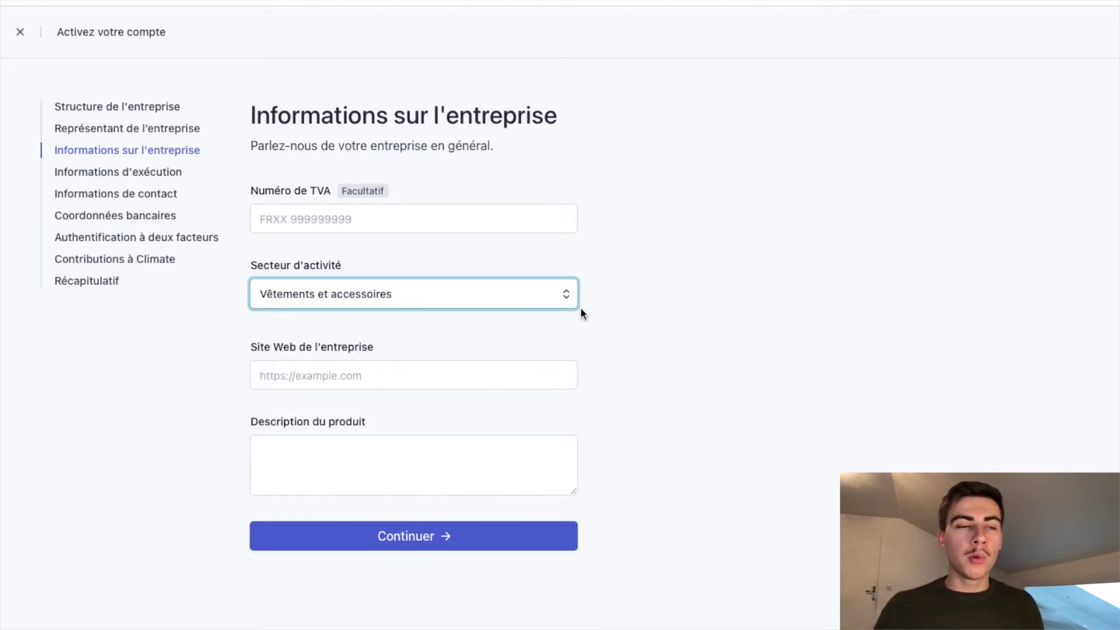
{"action": "left_click", "coordinate": [438, 372]}
{"action": "type", "text": "test"}
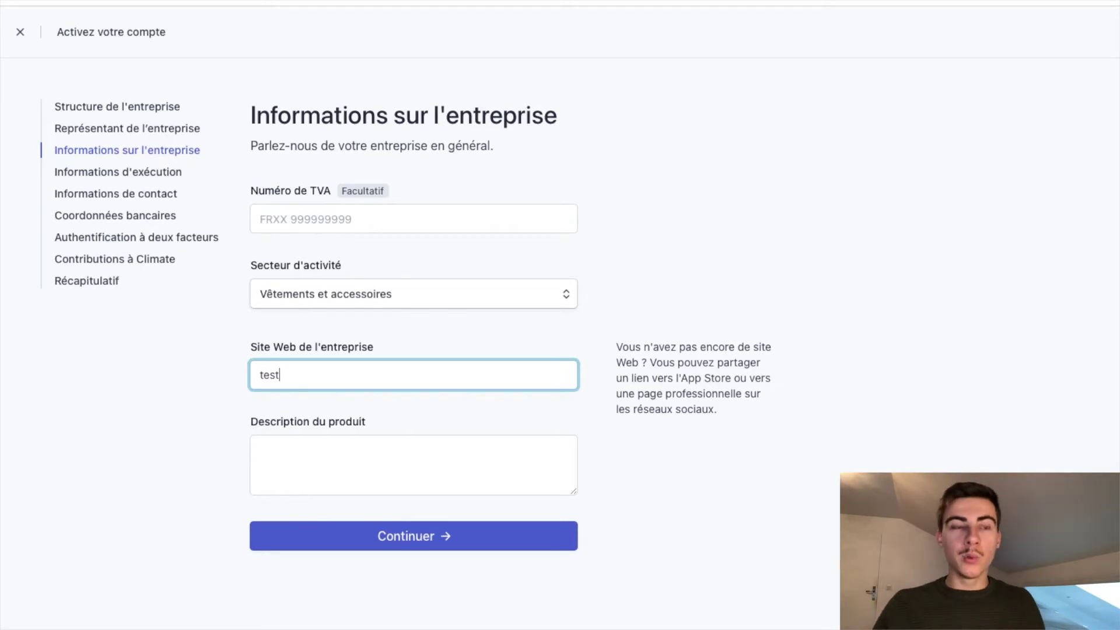
{"action": "type", "text": ".com"}
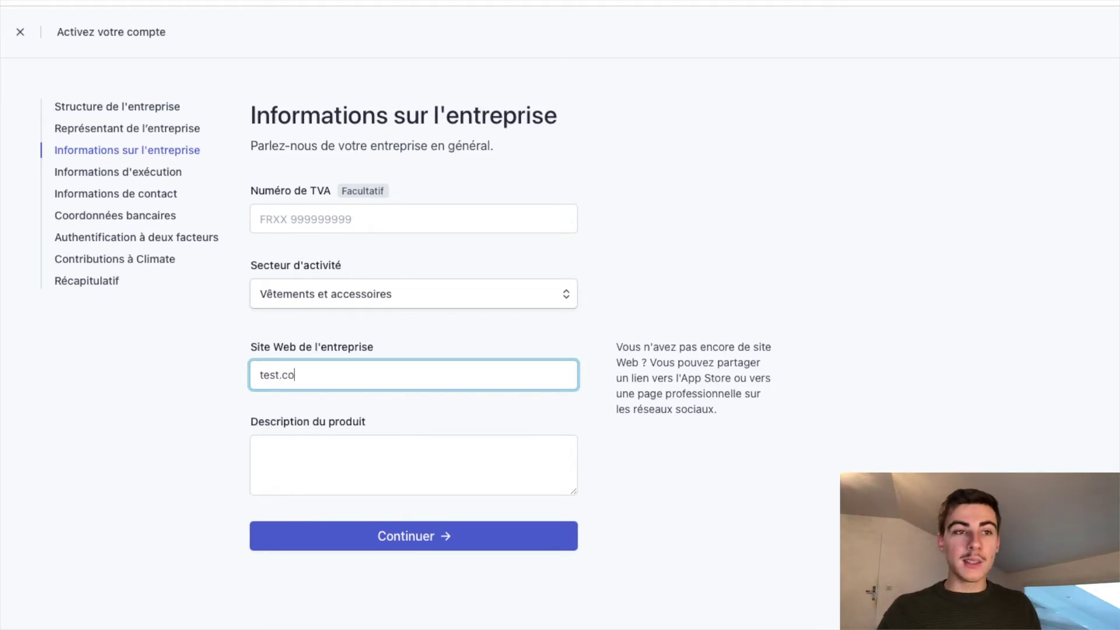
{"action": "left_click", "coordinate": [429, 450]}
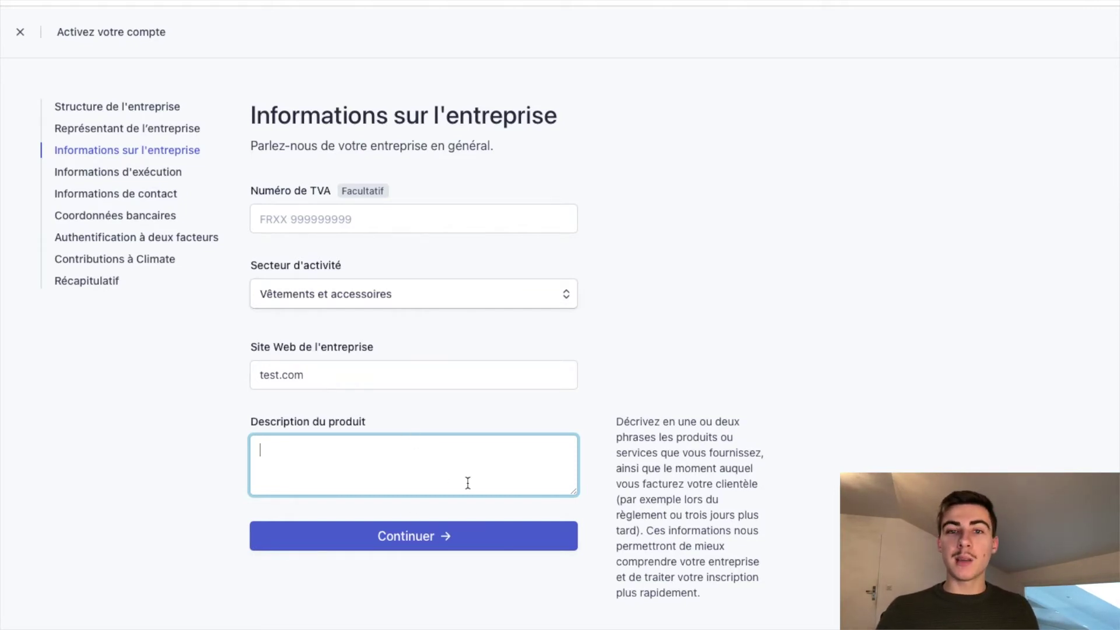
{"action": "left_click", "coordinate": [409, 536]}
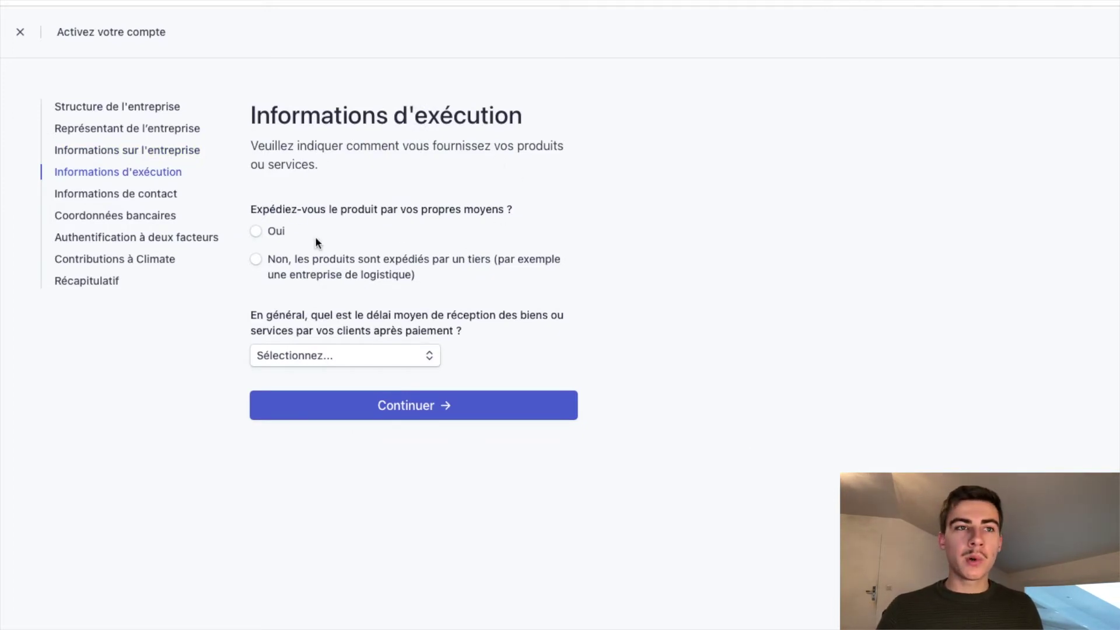
Specify that products are shipped by a third party with delivery "Dans un délai d'un jour", and submit the fulfilment information
{"action": "left_click", "coordinate": [256, 232]}
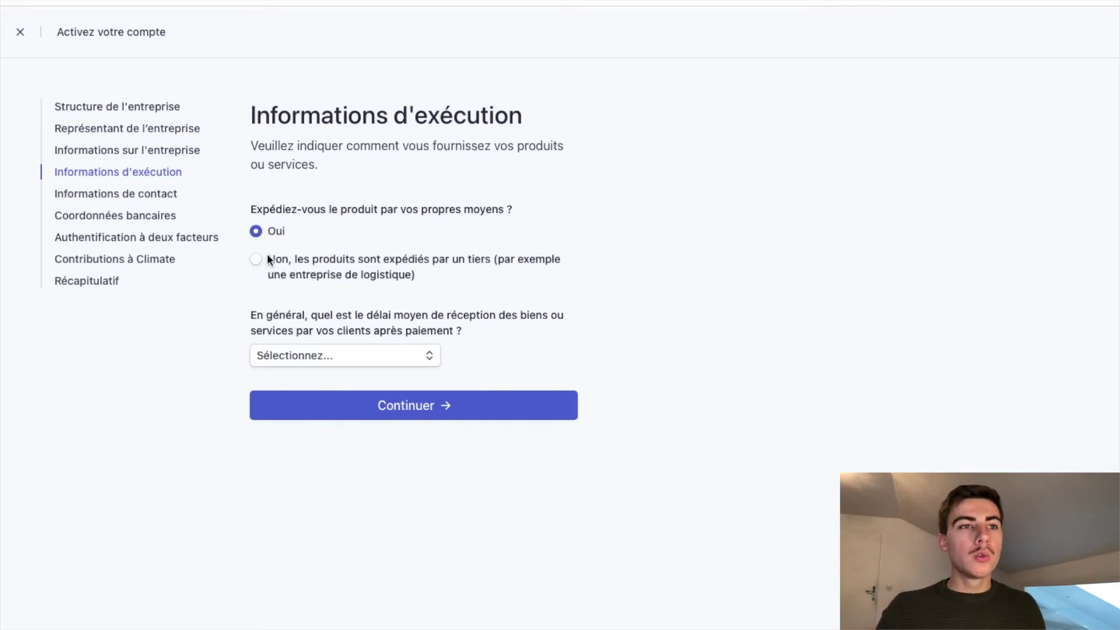
{"action": "left_click", "coordinate": [266, 260]}
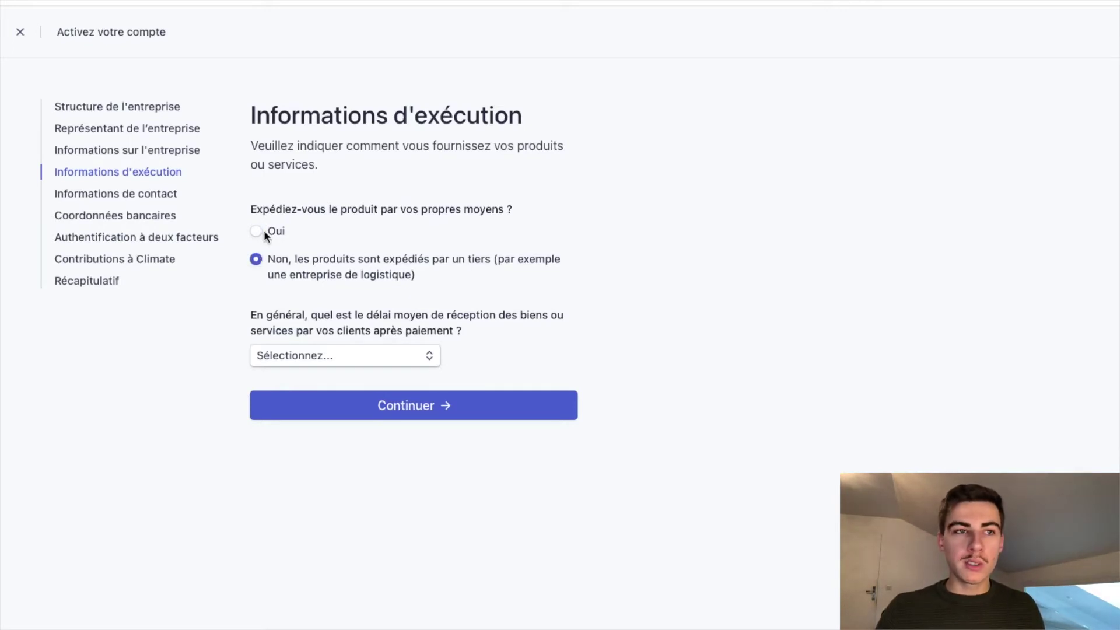
{"action": "left_click", "coordinate": [410, 355]}
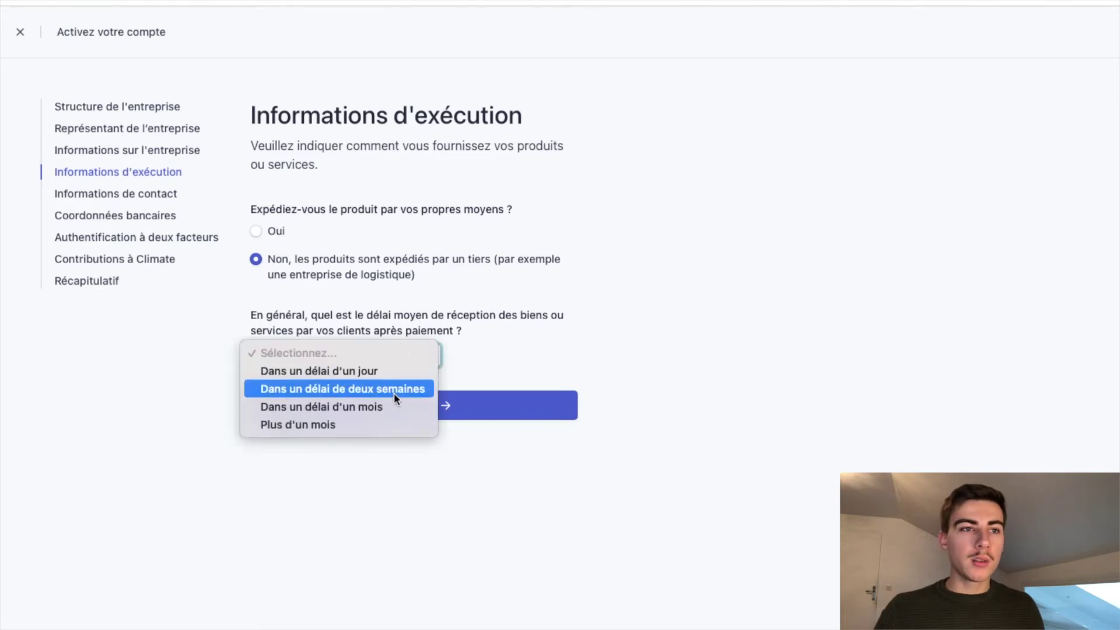
{"action": "left_click", "coordinate": [415, 371]}
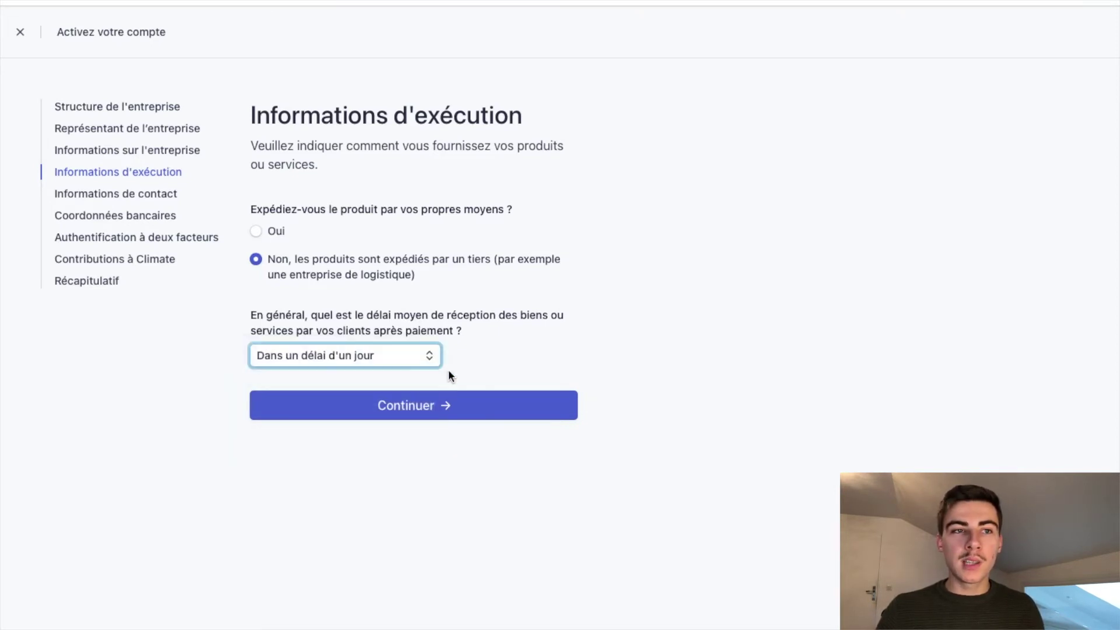
{"action": "left_click", "coordinate": [465, 407]}
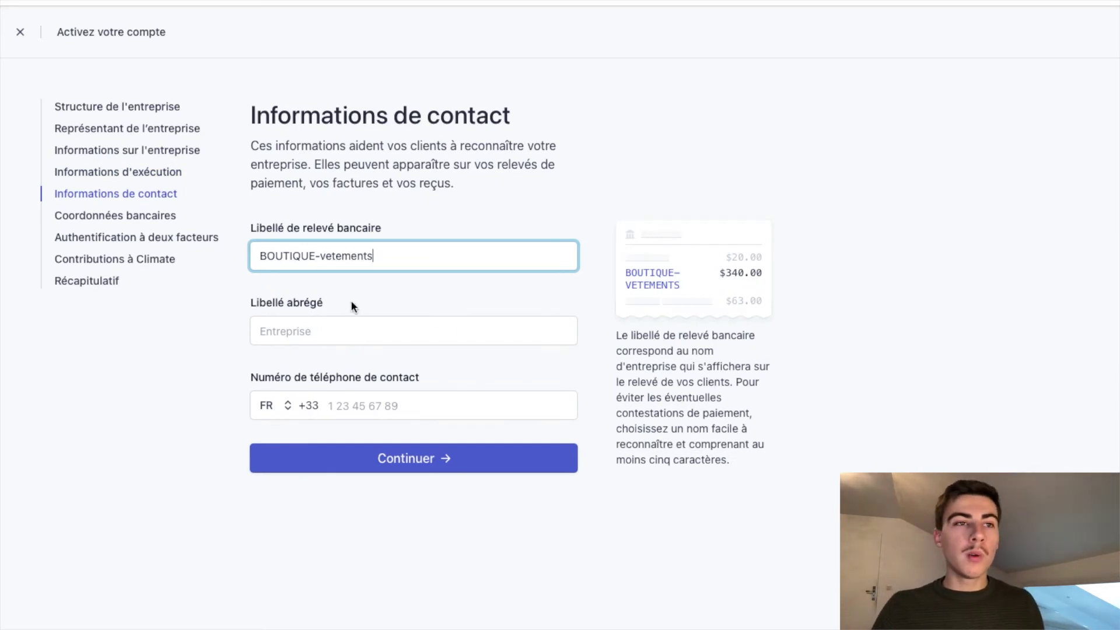
Set the shortened statement descriptor to BV and fill in the contact phone number
{"action": "left_click", "coordinate": [352, 332]}
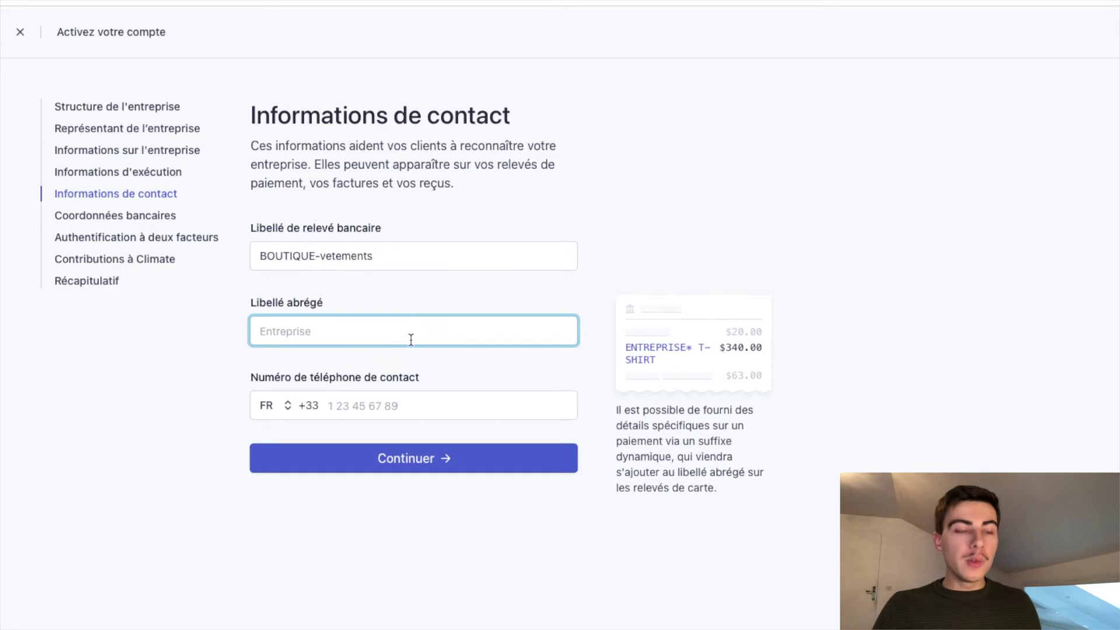
{"action": "type", "text": "BV"}
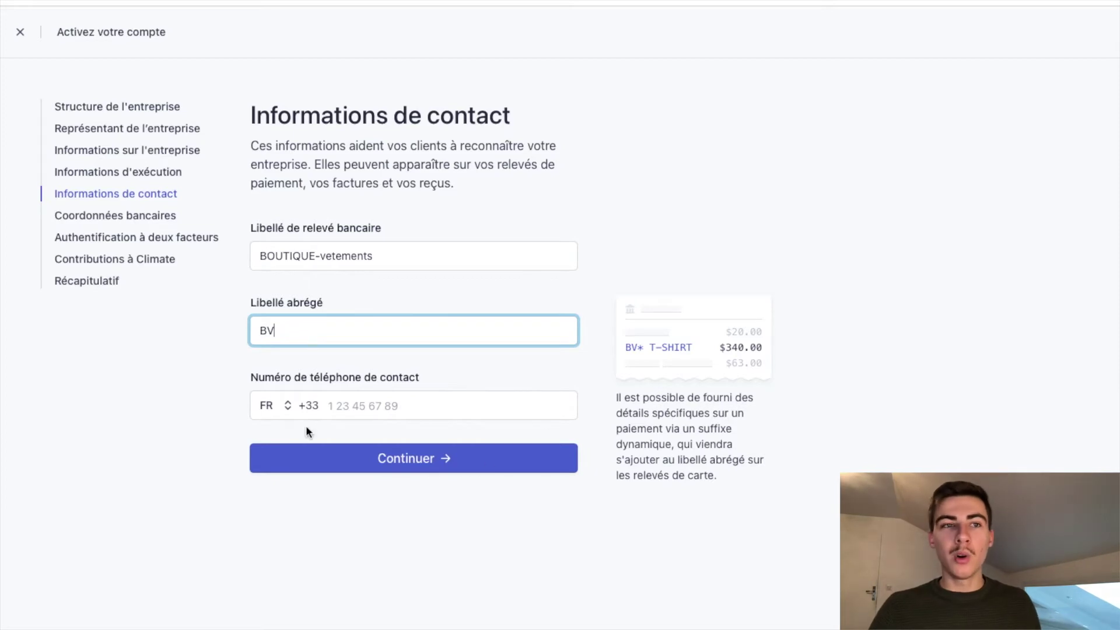
{"action": "left_click", "coordinate": [364, 406]}
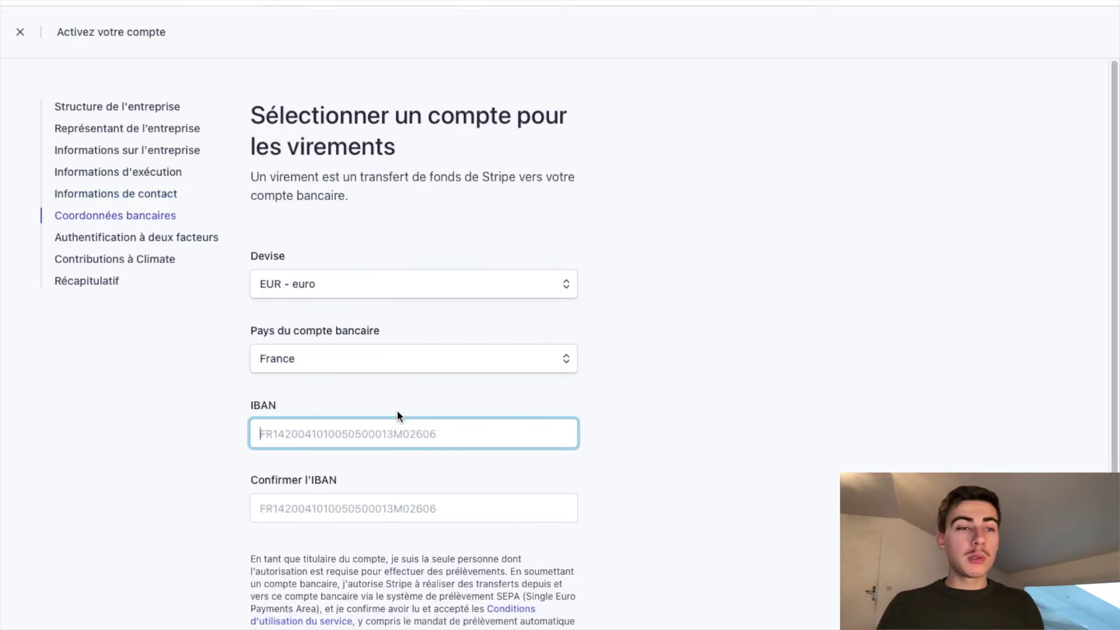
Skip the bank details and two-factor authentication sections without filling them in, and decline the Stripe Climate contribution for now
{"action": "scroll", "coordinate": [399, 410], "scroll_direction": "down", "scroll_amount": 1}
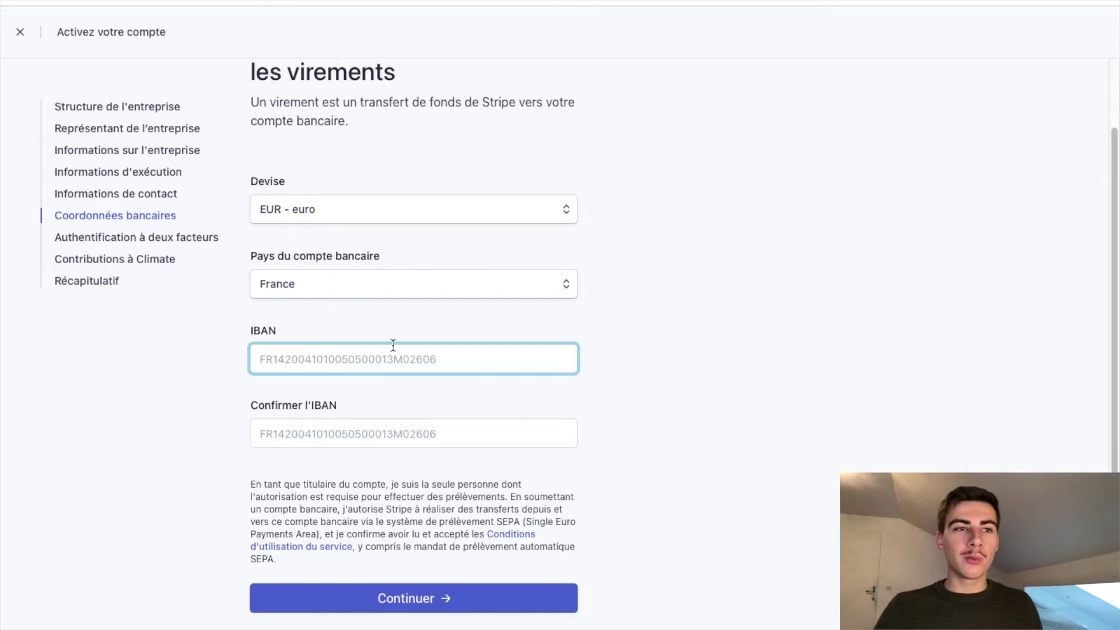
{"action": "left_click", "coordinate": [425, 589]}
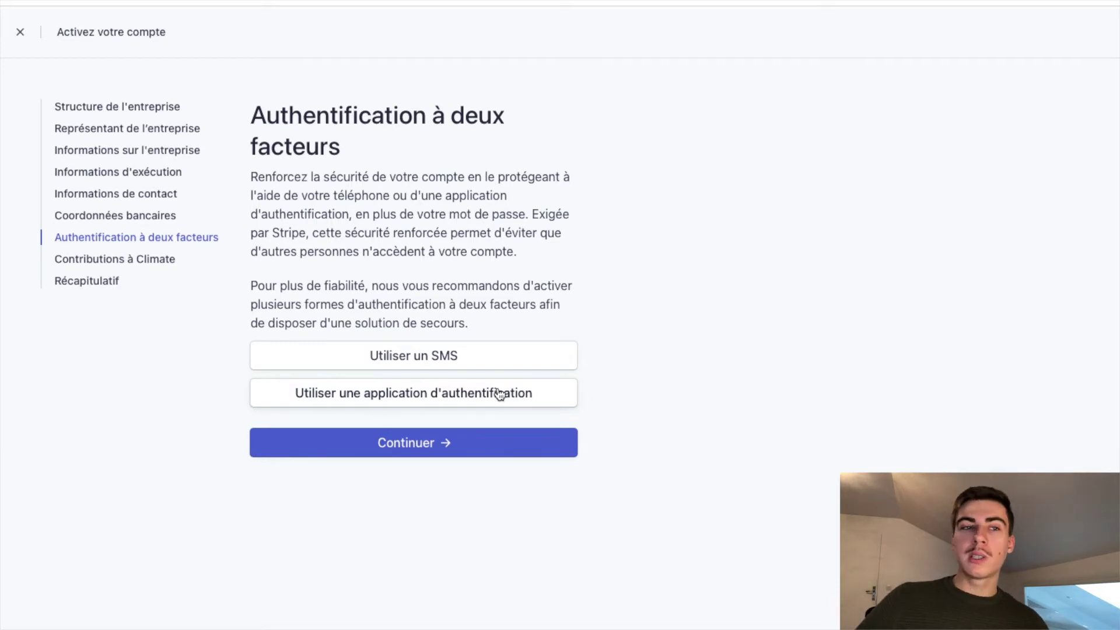
{"action": "left_click", "coordinate": [396, 446]}
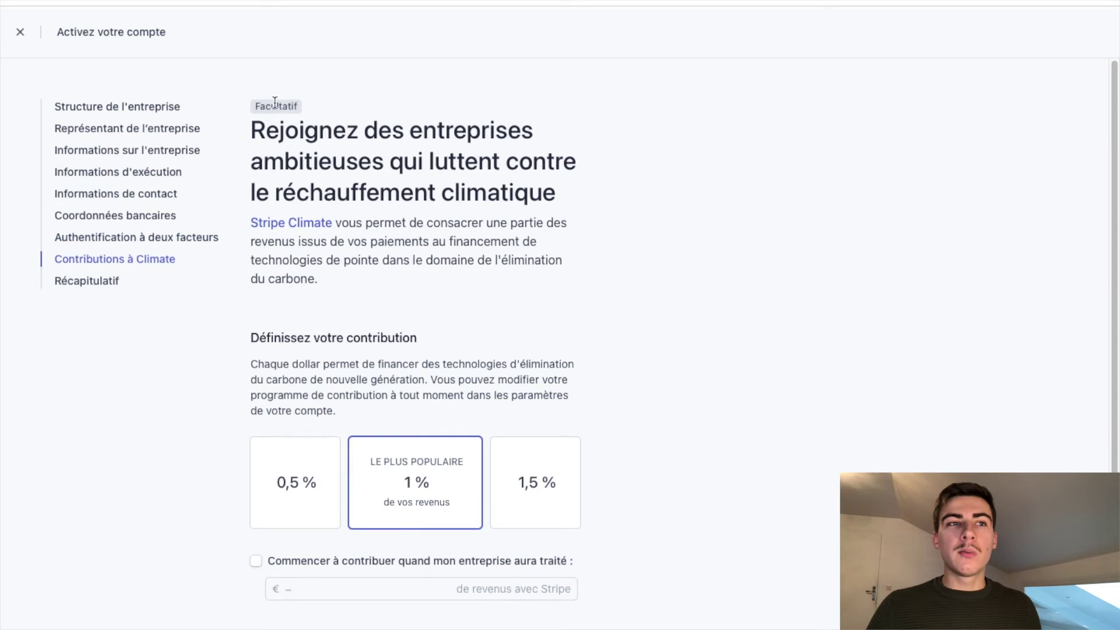
{"action": "scroll", "coordinate": [717, 465], "scroll_direction": "down", "scroll_amount": 2}
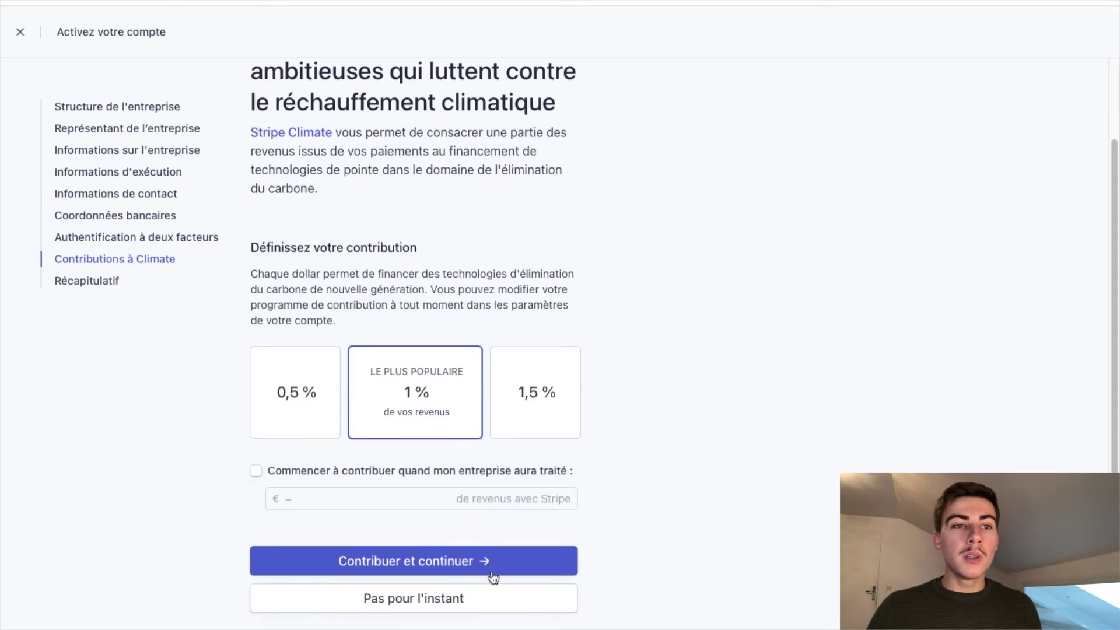
{"action": "left_click", "coordinate": [442, 599]}
Review the activation summary and the account status heading on the dashboard home page
{"action": "scroll", "coordinate": [707, 469], "scroll_direction": "down", "scroll_amount": 3}
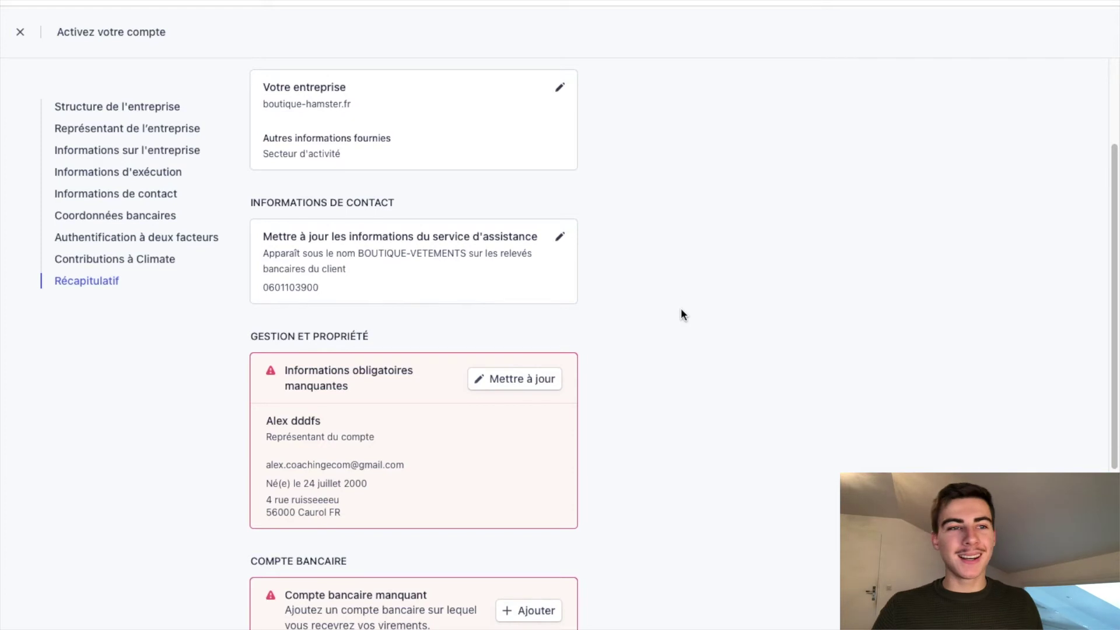
{"action": "scroll", "coordinate": [713, 348], "scroll_direction": "down", "scroll_amount": 6}
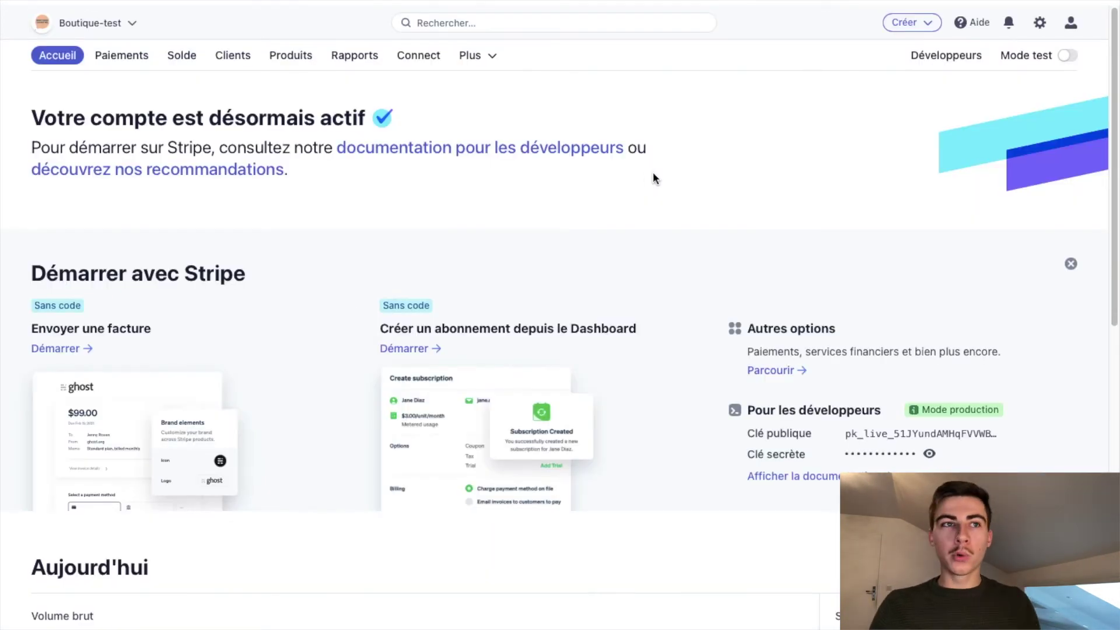
{"action": "left_click_drag", "start_coordinate": [34, 116], "coordinate": [432, 138]}
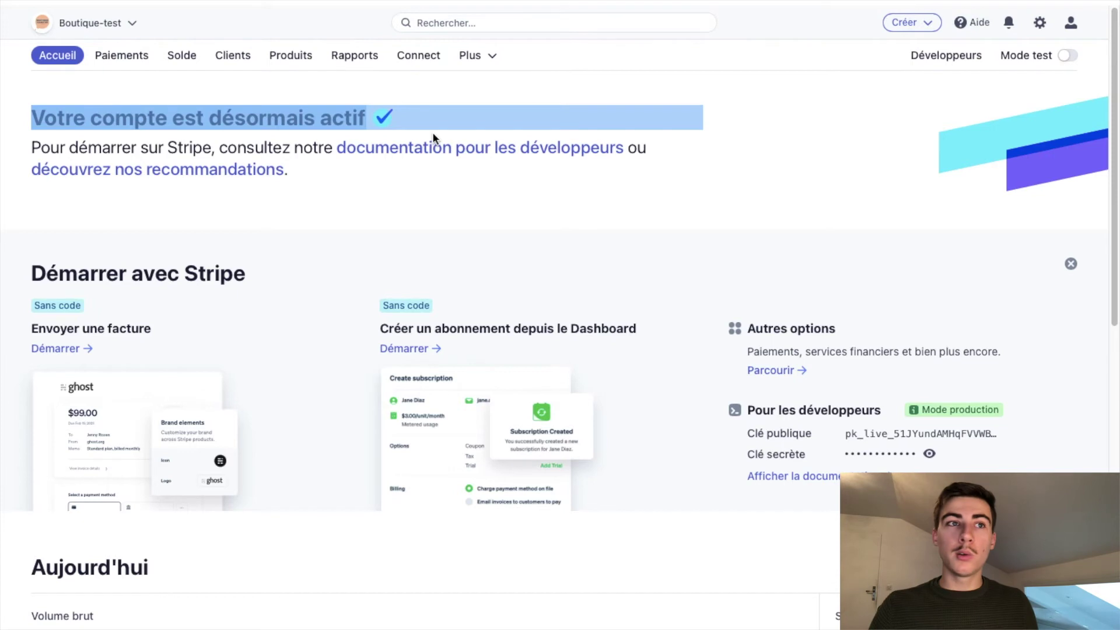
{"action": "left_click", "coordinate": [549, 219]}
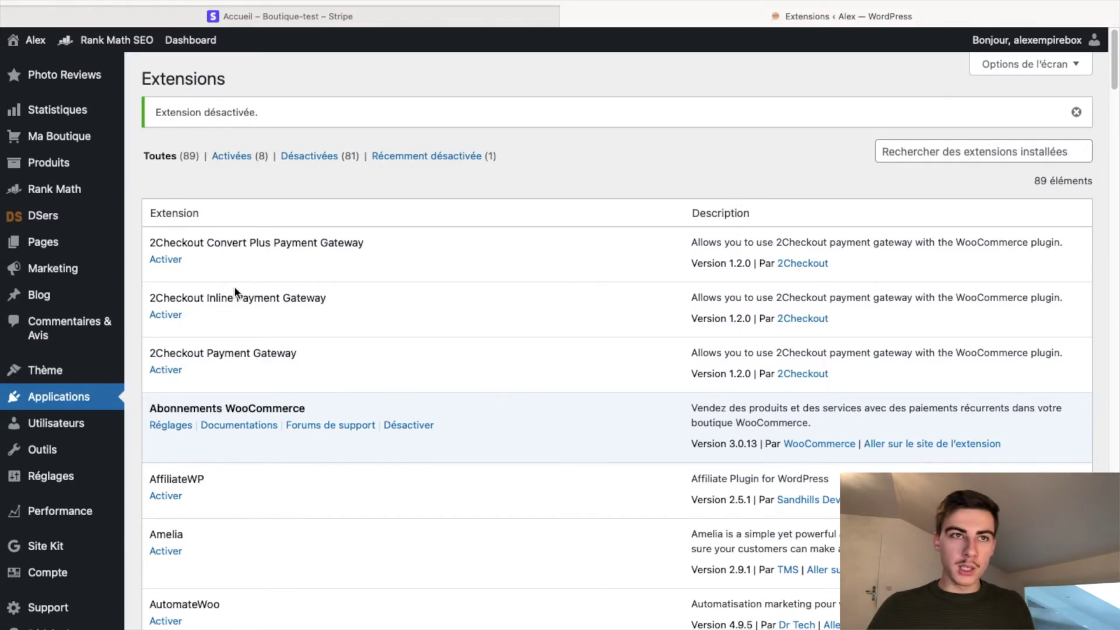
Search the installed WordPress extensions for "stripe" and activate WooCommerce Stripe Gateway
{"action": "left_click", "coordinate": [904, 151]}
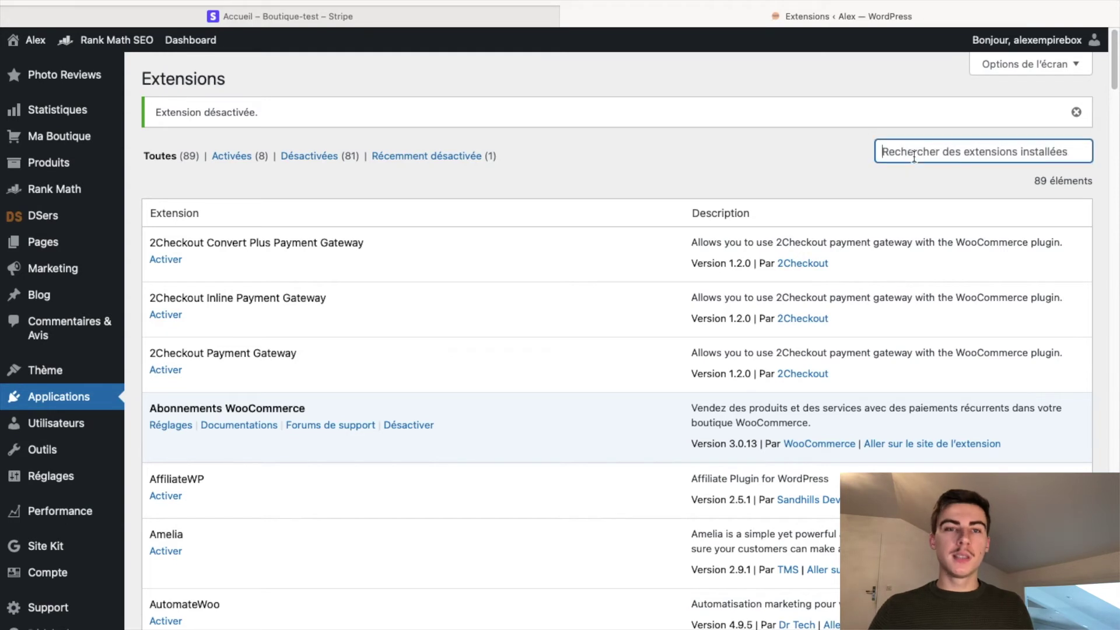
{"action": "type", "text": "stripe"}
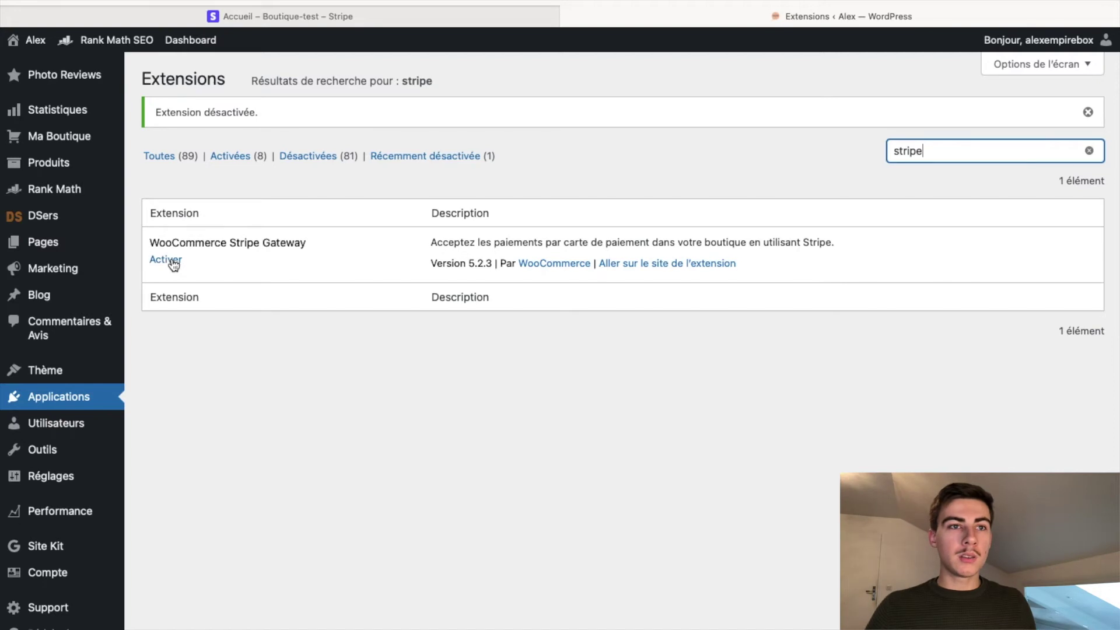
{"action": "left_click", "coordinate": [169, 260]}
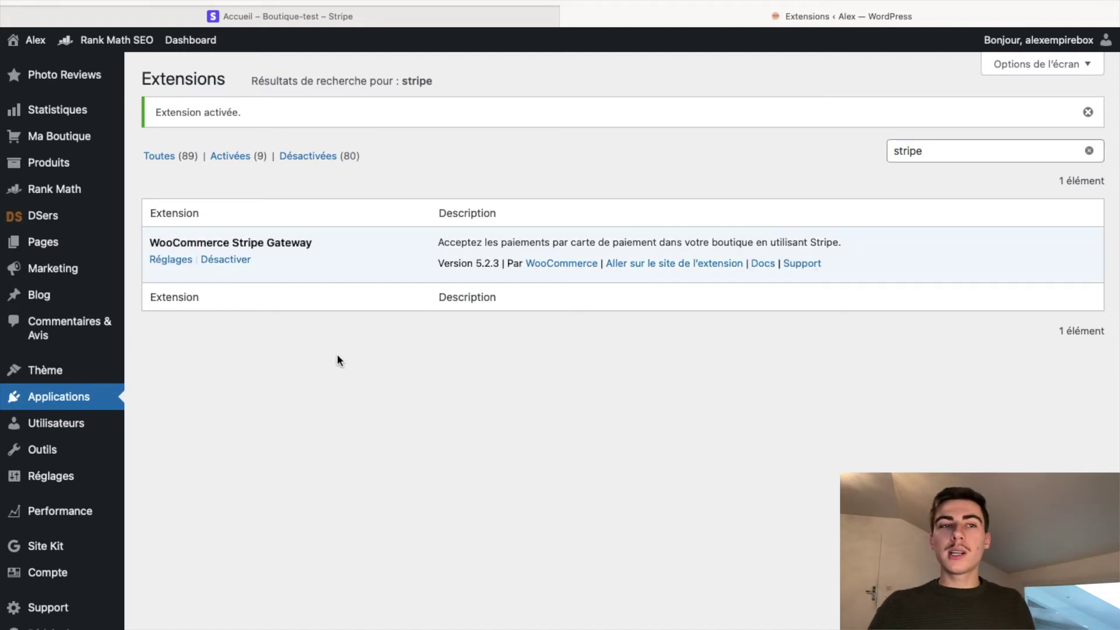
Open the WooCommerce Stripe Gateway settings and enable Stripe as a payment method
{"action": "left_click", "coordinate": [163, 260]}
{"action": "scroll", "coordinate": [791, 382], "scroll_direction": "down", "scroll_amount": 2}
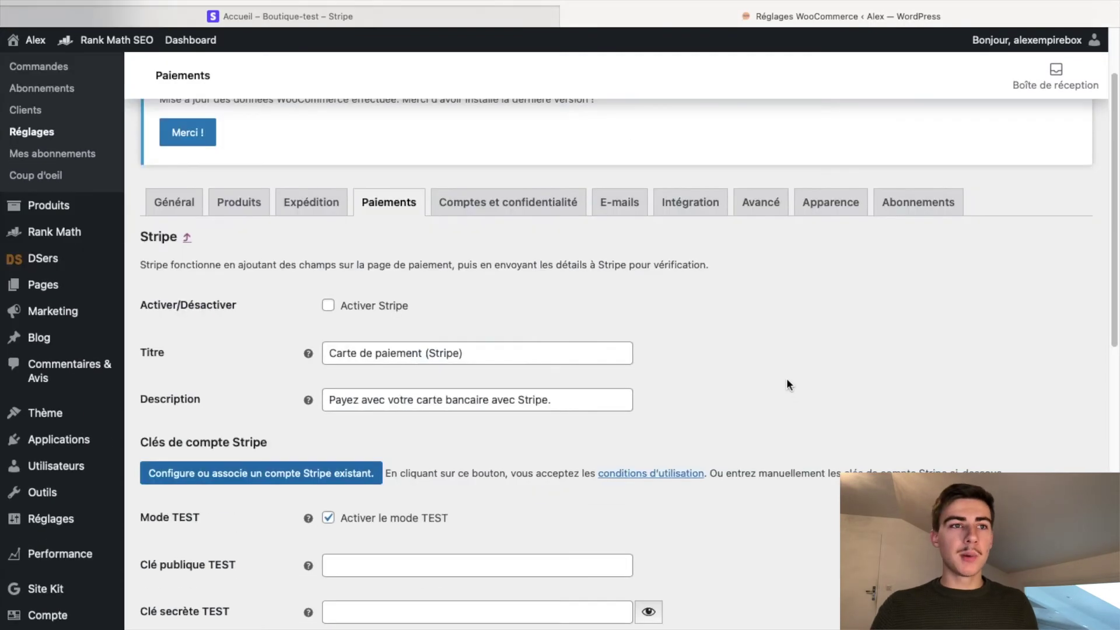
{"action": "scroll", "coordinate": [834, 297], "scroll_direction": "down", "scroll_amount": 2}
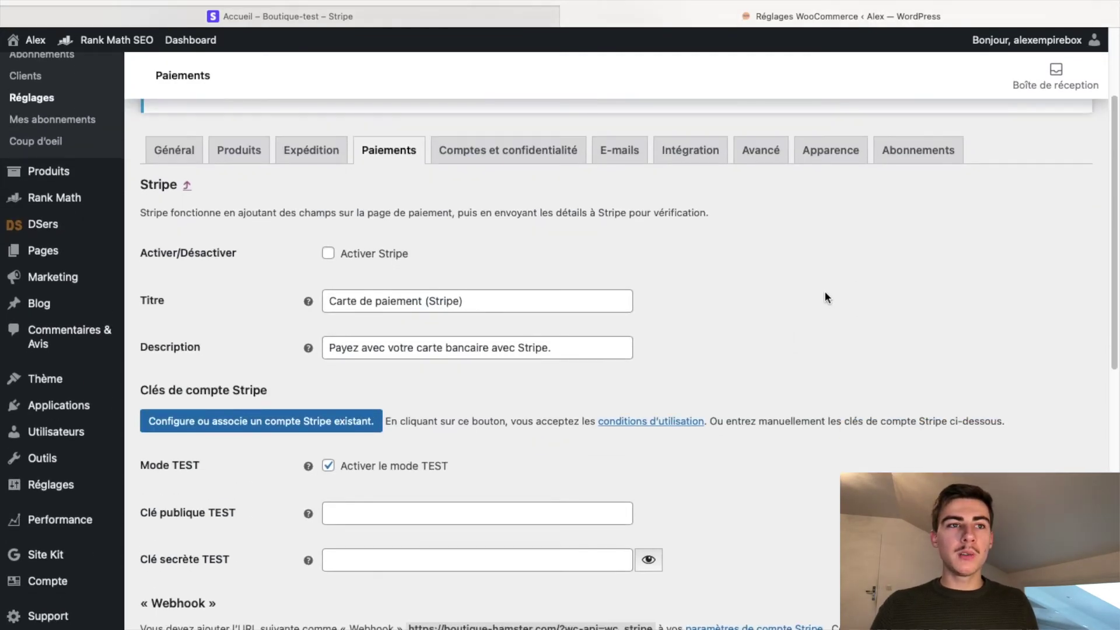
{"action": "scroll", "coordinate": [822, 292], "scroll_direction": "up", "scroll_amount": 1}
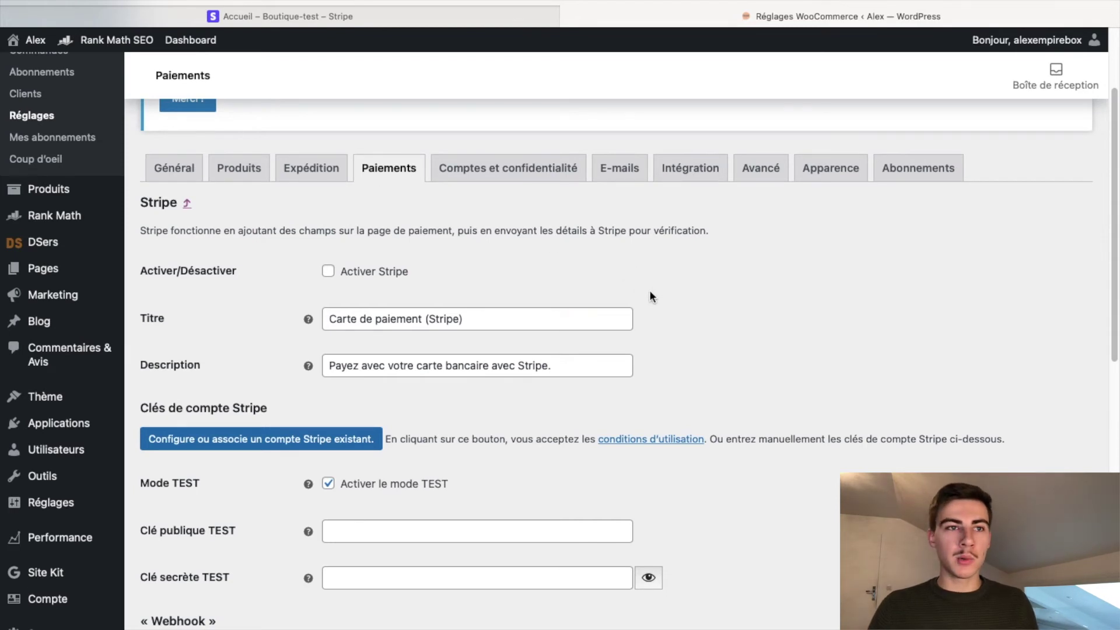
{"action": "left_click", "coordinate": [327, 270]}
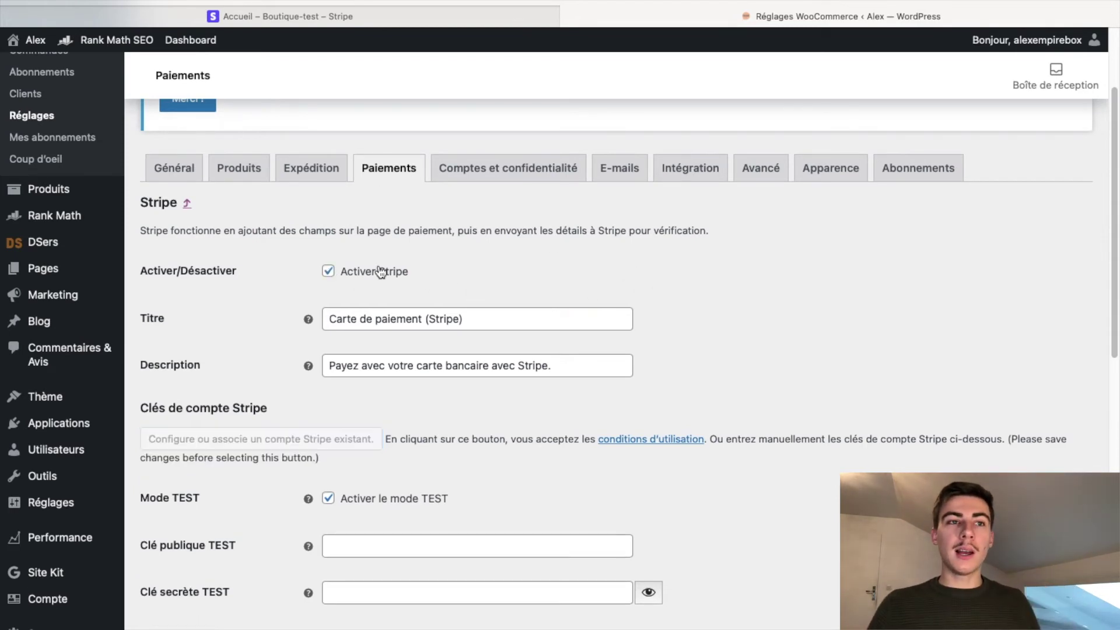
{"action": "scroll", "coordinate": [586, 272], "scroll_direction": "down", "scroll_amount": 2}
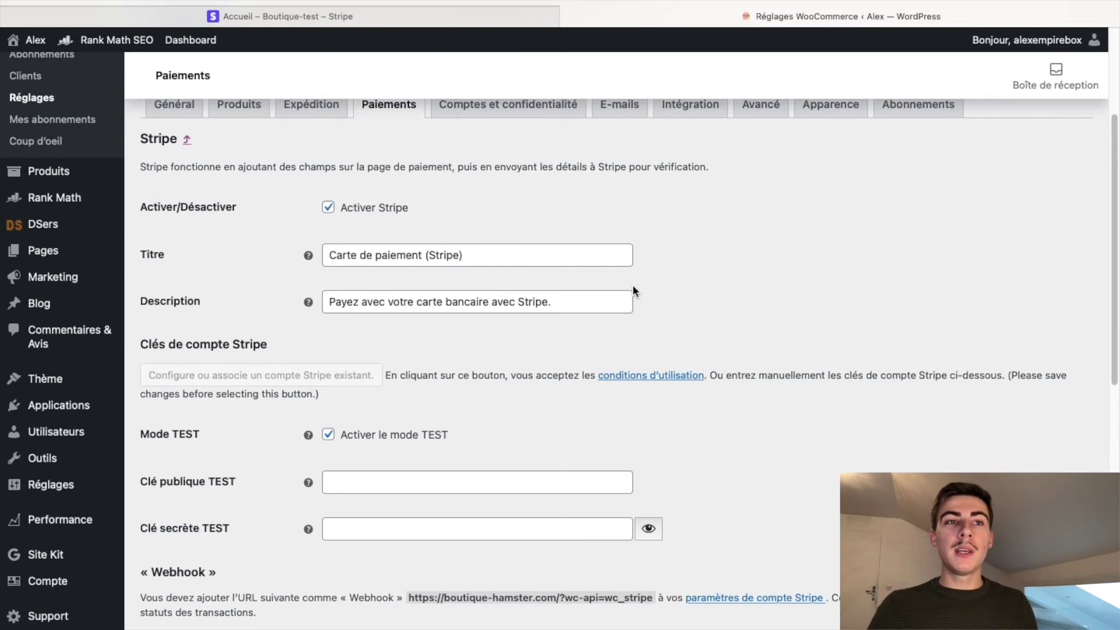
Turn off test mode in the WooCommerce Stripe settings to use the live account keys
{"action": "scroll", "coordinate": [596, 313], "scroll_direction": "down", "scroll_amount": 4}
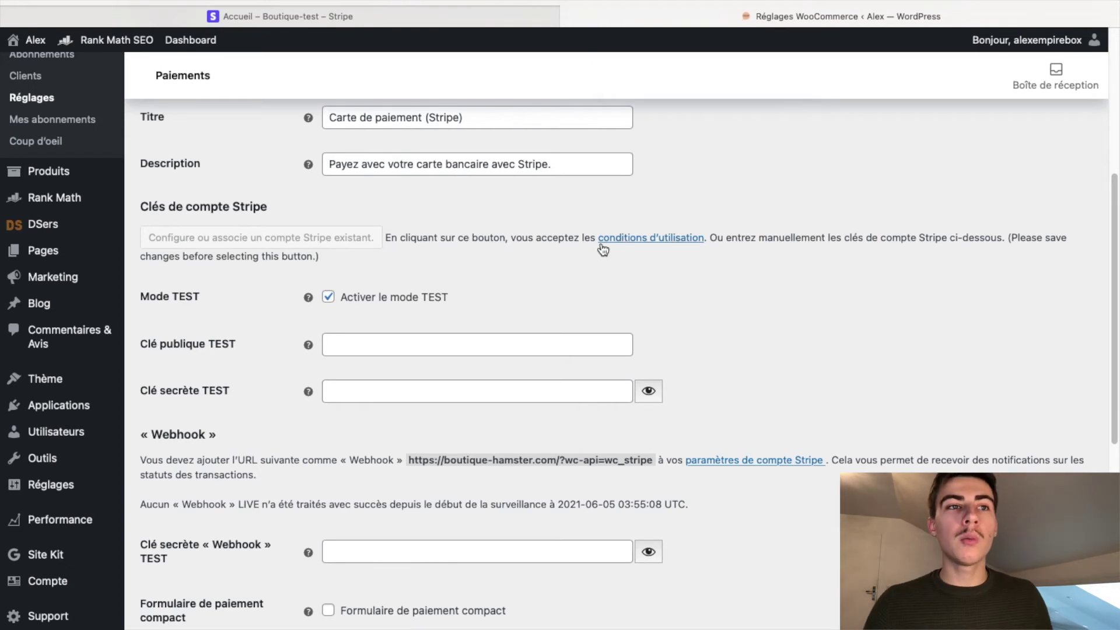
{"action": "left_click", "coordinate": [328, 303]}
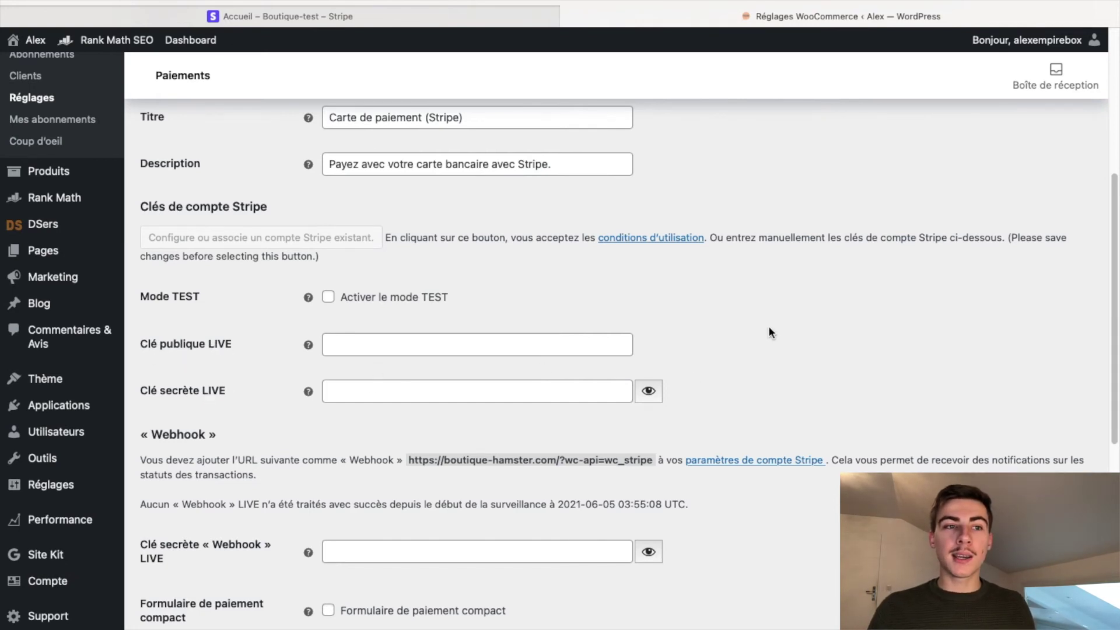
{"action": "scroll", "coordinate": [768, 324], "scroll_direction": "down", "scroll_amount": 2}
{"action": "scroll", "coordinate": [764, 324], "scroll_direction": "up", "scroll_amount": 4}
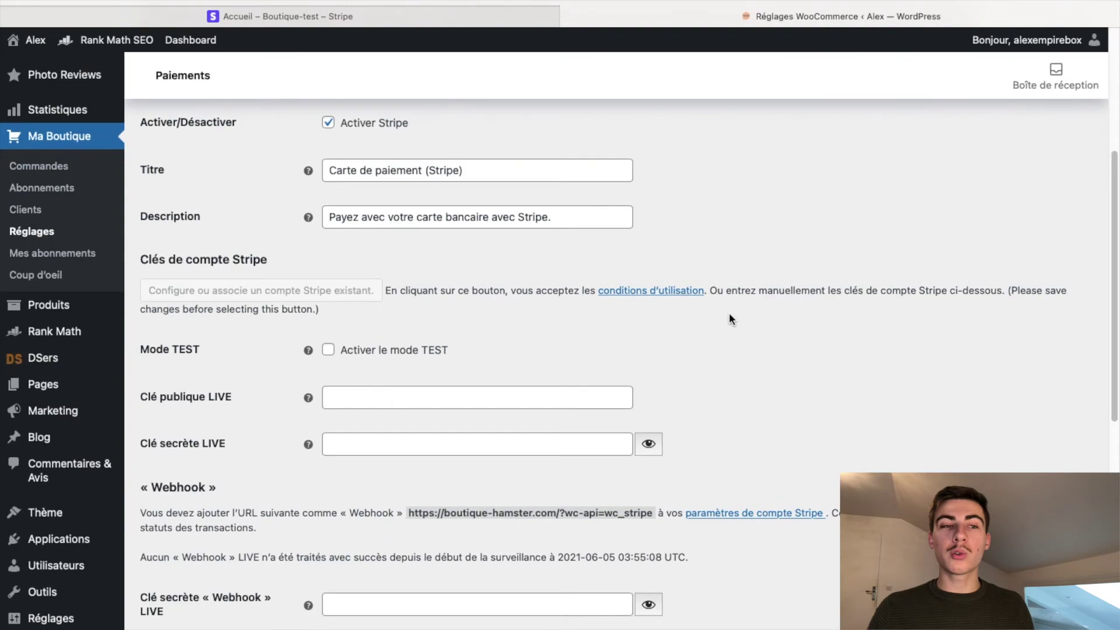
Copy the public API key from the Stripe dashboard's developer API keys page and paste it as the Clé publique LIVE in WooCommerce
{"action": "key", "text": "ctrl+shift+Tab"}
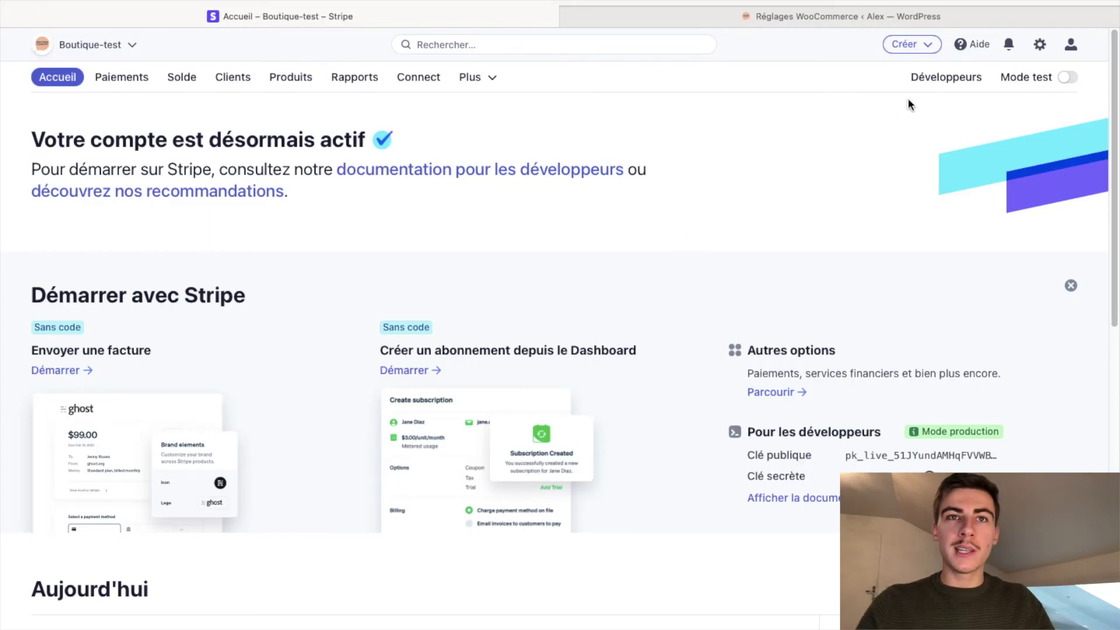
{"action": "left_click", "coordinate": [924, 81]}
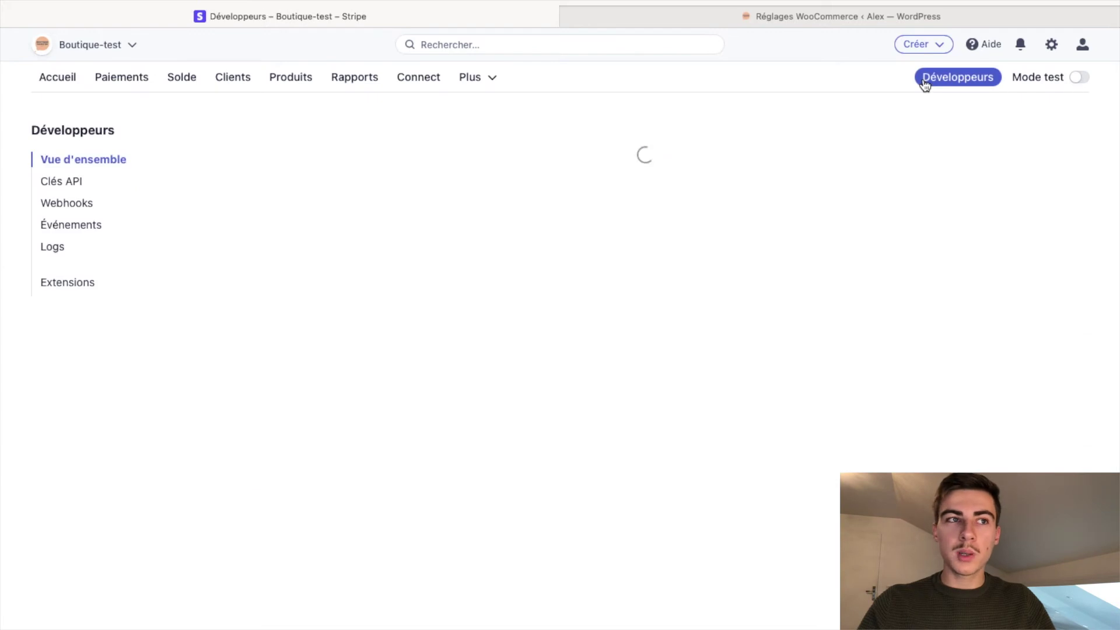
{"action": "left_click", "coordinate": [81, 187]}
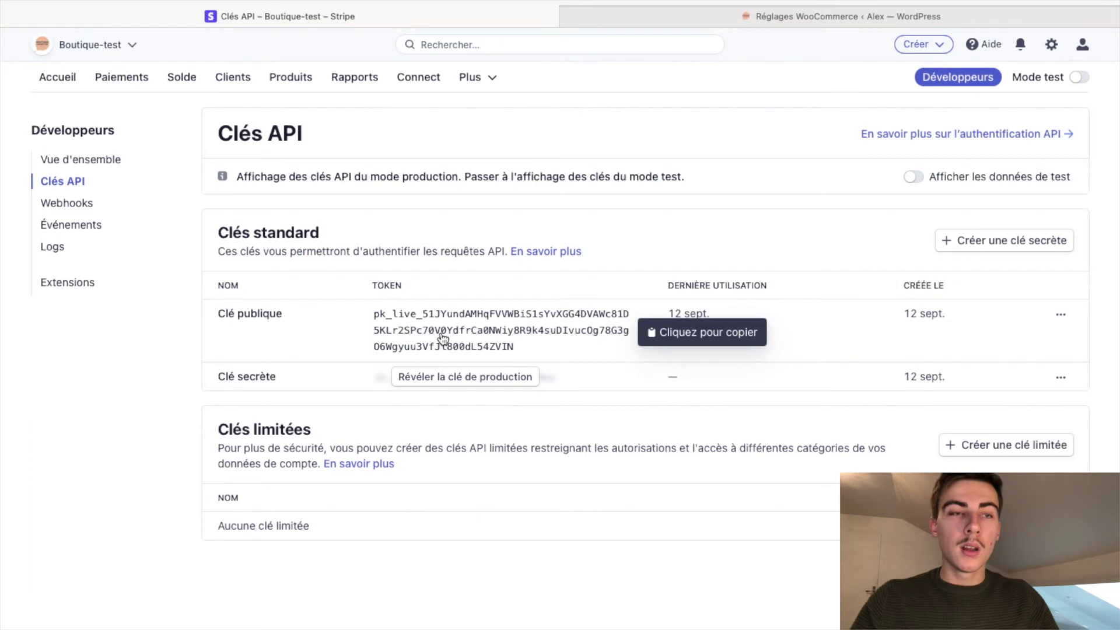
{"action": "left_click", "coordinate": [500, 326]}
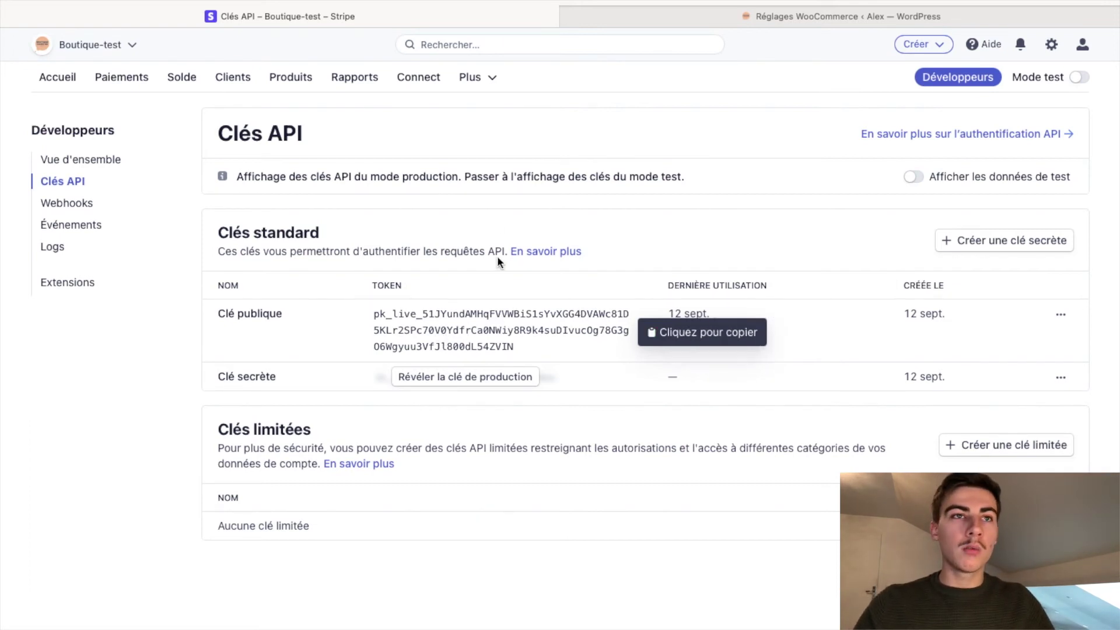
{"action": "left_click", "coordinate": [657, 12]}
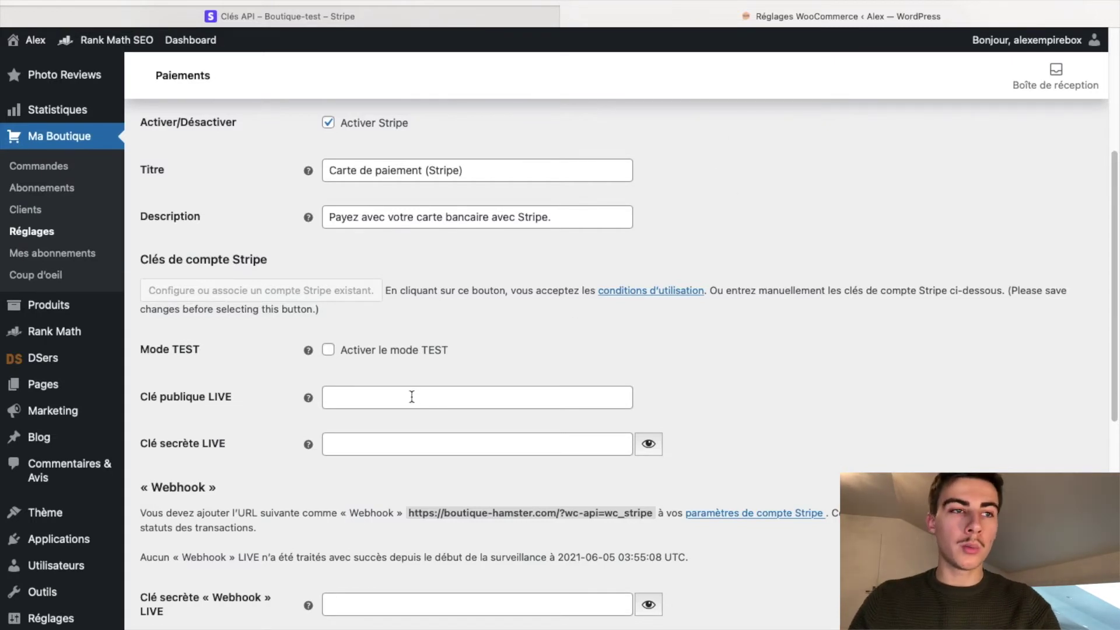
{"action": "left_click", "coordinate": [457, 19]}
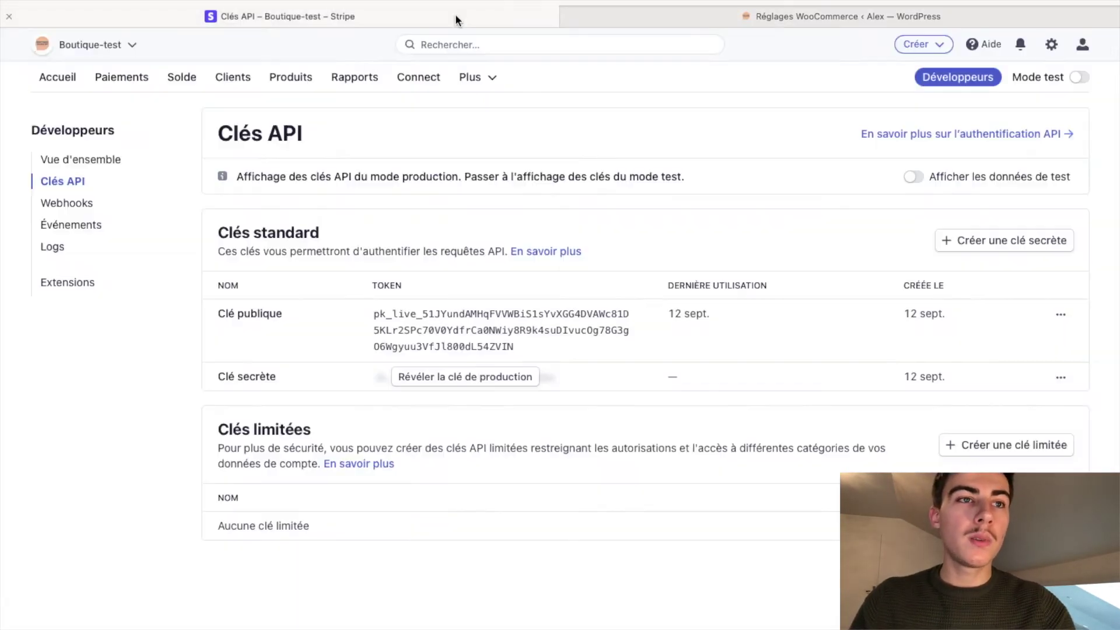
{"action": "left_click", "coordinate": [834, 9]}
{"action": "left_click", "coordinate": [355, 389]}
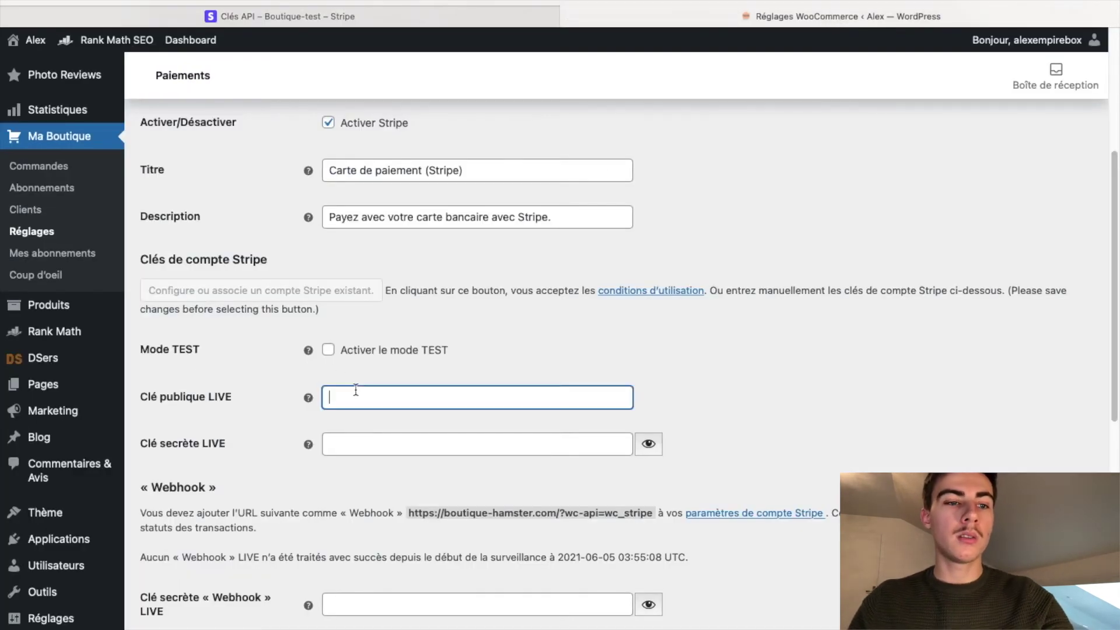
{"action": "key", "text": "super+v"}
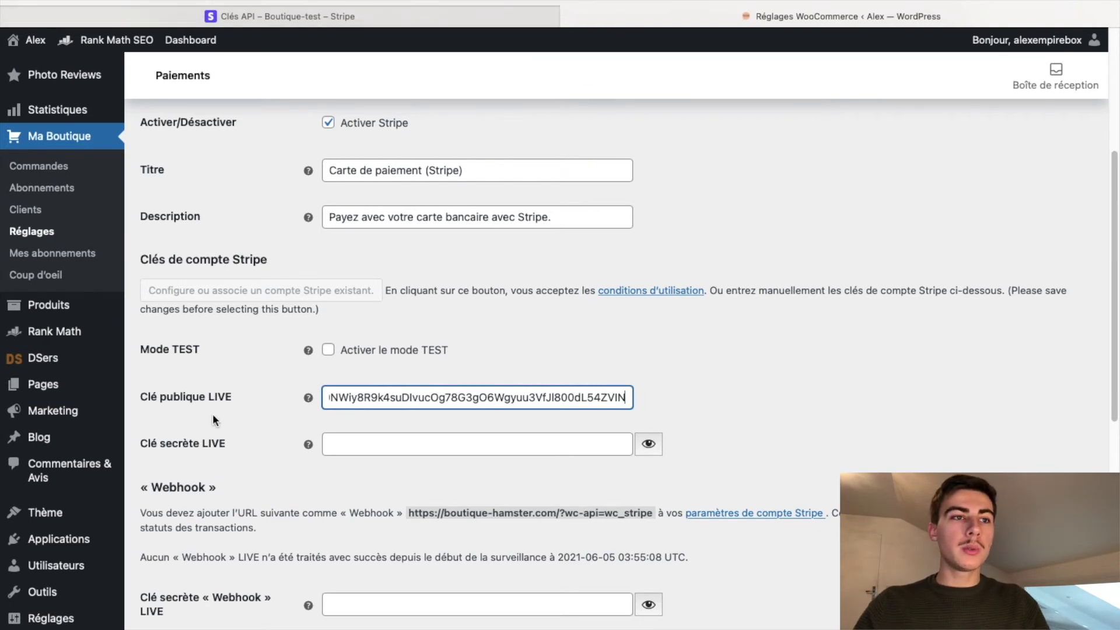
Reveal the production secret key on the Stripe API keys page and copy it
{"action": "left_click", "coordinate": [334, 9]}
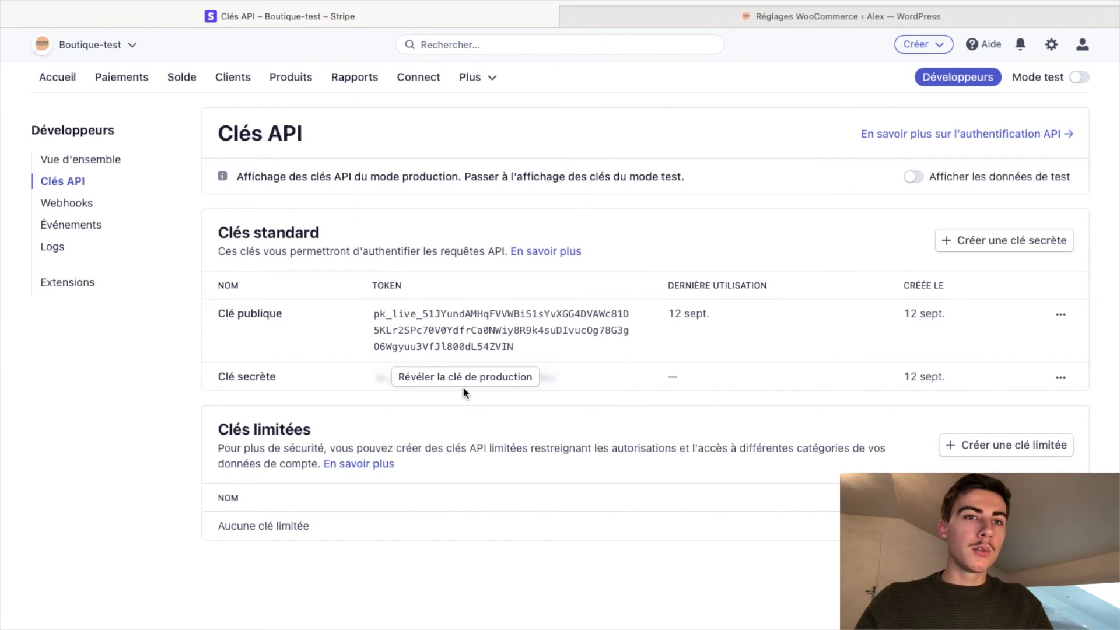
{"action": "left_click", "coordinate": [428, 379]}
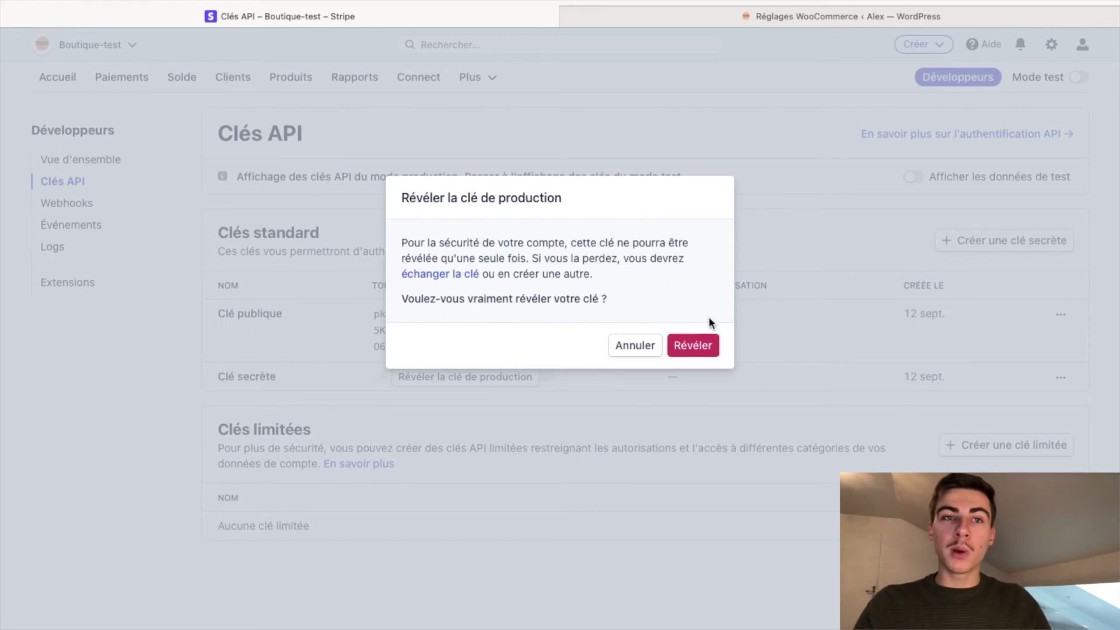
{"action": "left_click", "coordinate": [700, 346]}
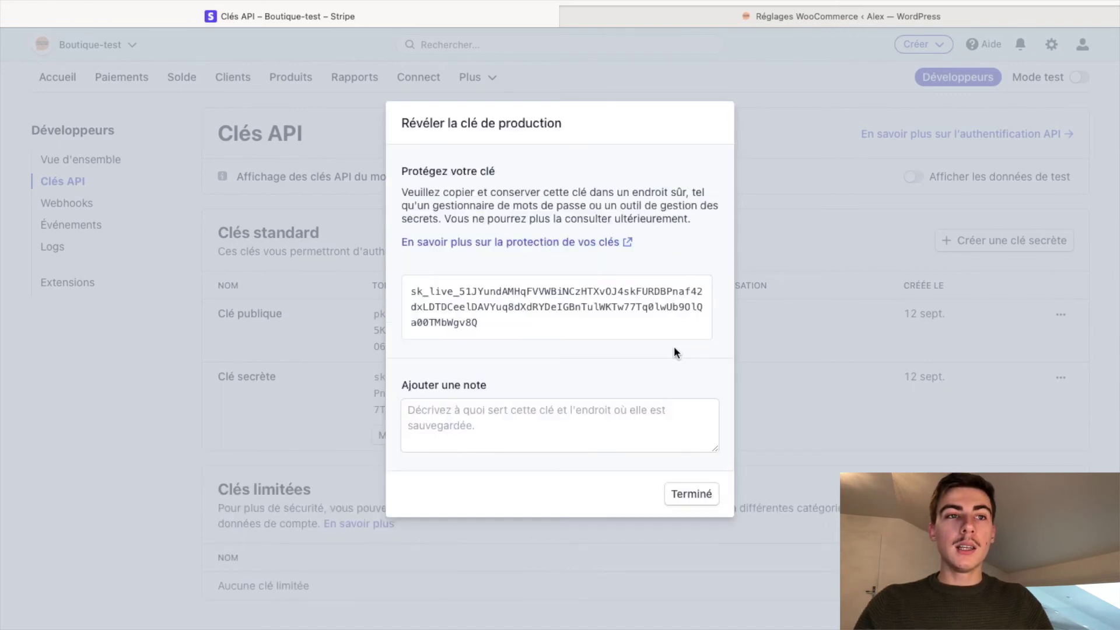
{"action": "left_click", "coordinate": [513, 307]}
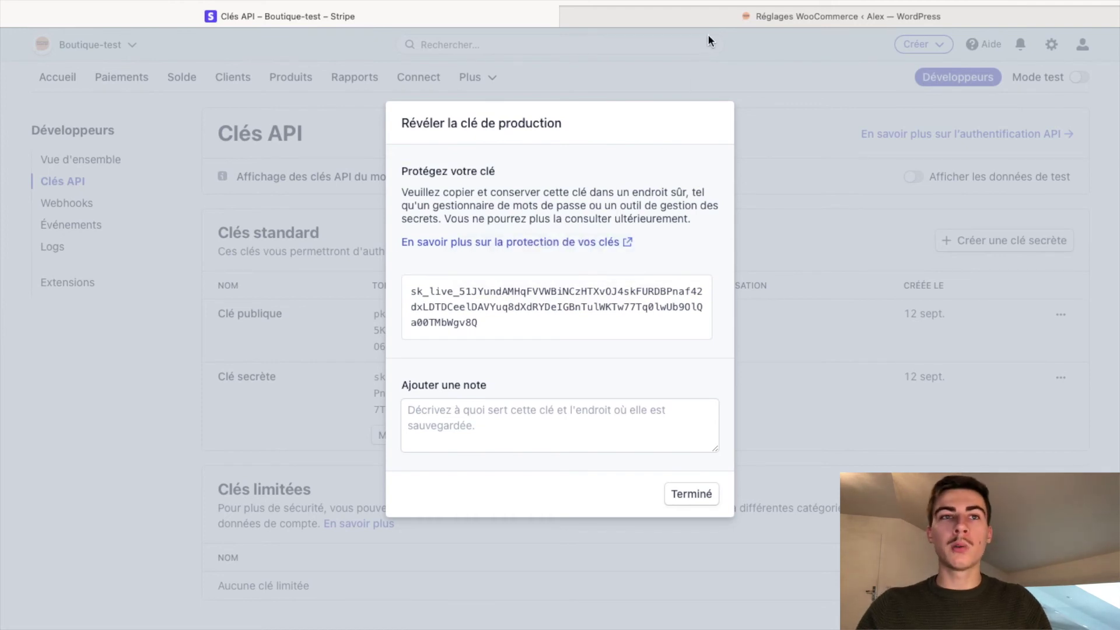
Paste the secret API key as the Clé secrète LIVE in WooCommerce, declining Safari's suggested password, and check it against the Stripe dashboard
{"action": "mouse_move", "coordinate": [712, 18]}
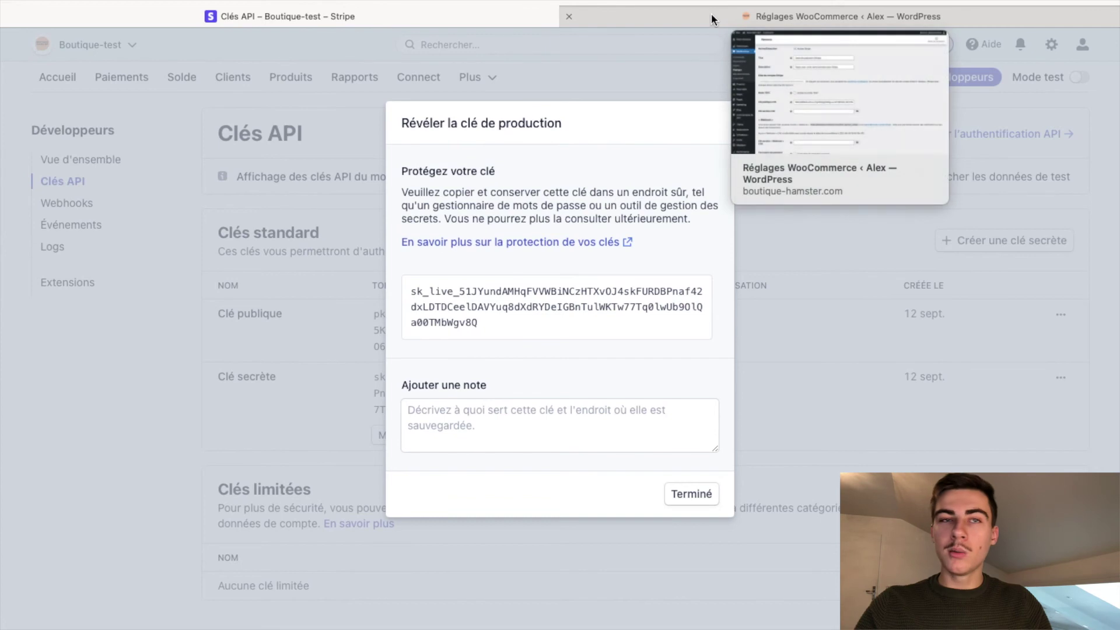
{"action": "left_click", "coordinate": [709, 15]}
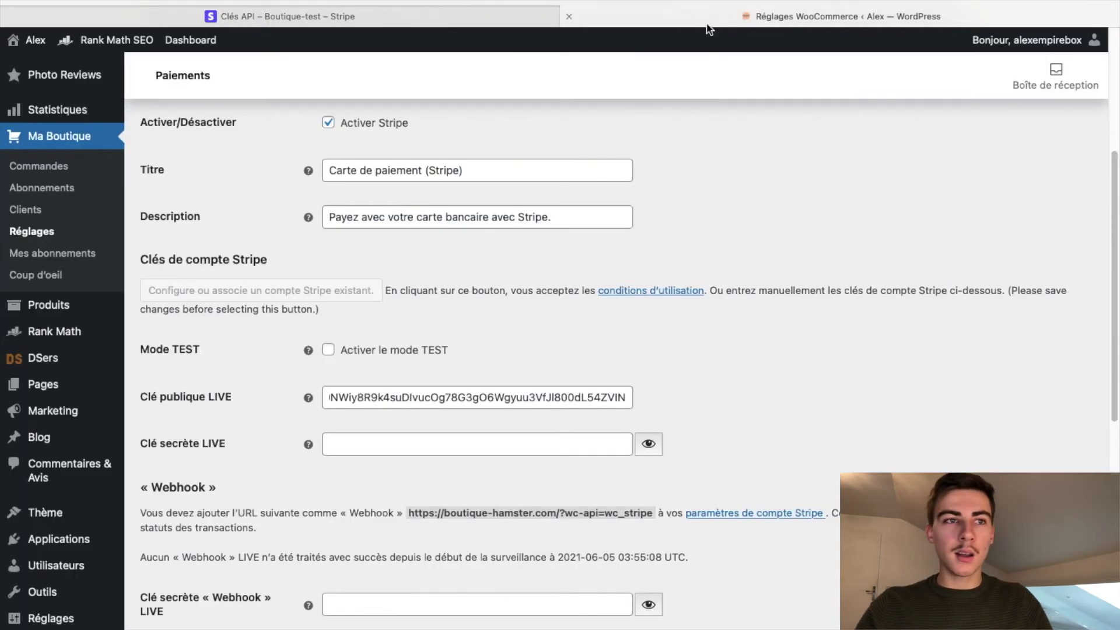
{"action": "left_click", "coordinate": [434, 449]}
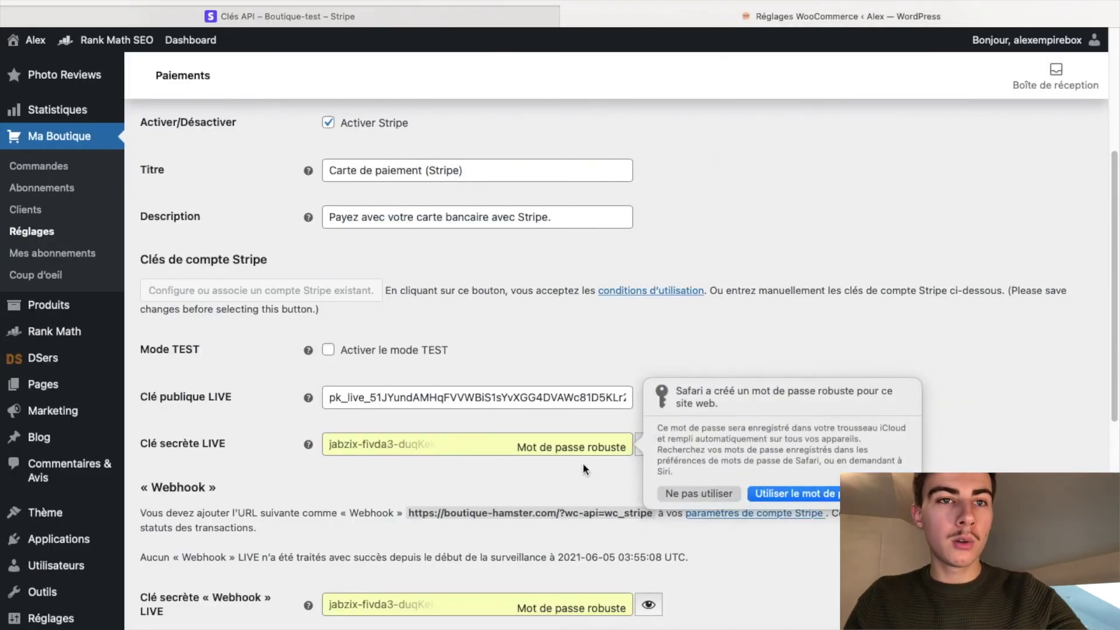
{"action": "left_click", "coordinate": [718, 495]}
{"action": "key", "text": "super+v"}
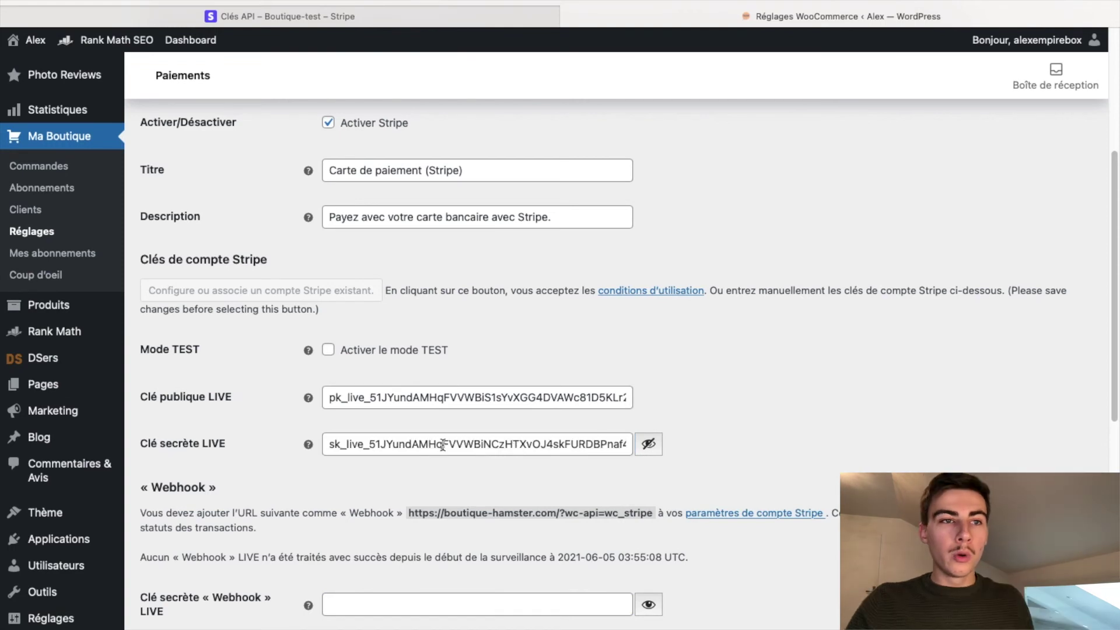
{"action": "left_click", "coordinate": [437, 13]}
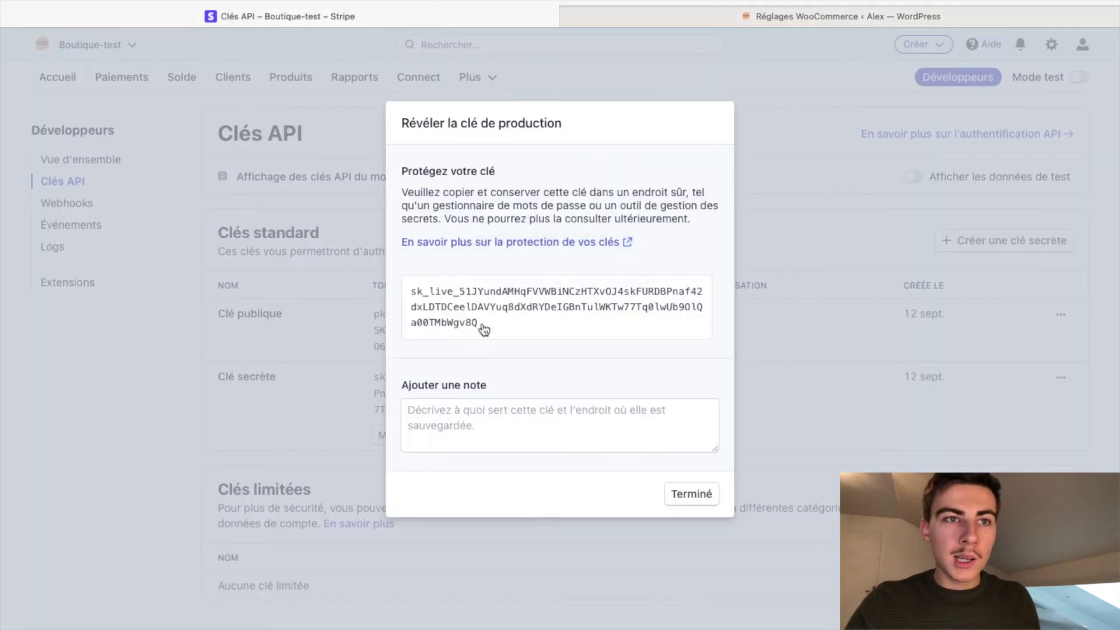
{"action": "left_click", "coordinate": [747, 16]}
{"action": "left_click_drag", "start_coordinate": [574, 447], "coordinate": [695, 449]}
{"action": "key", "text": "super+v"}
{"action": "left_click", "coordinate": [749, 420]}
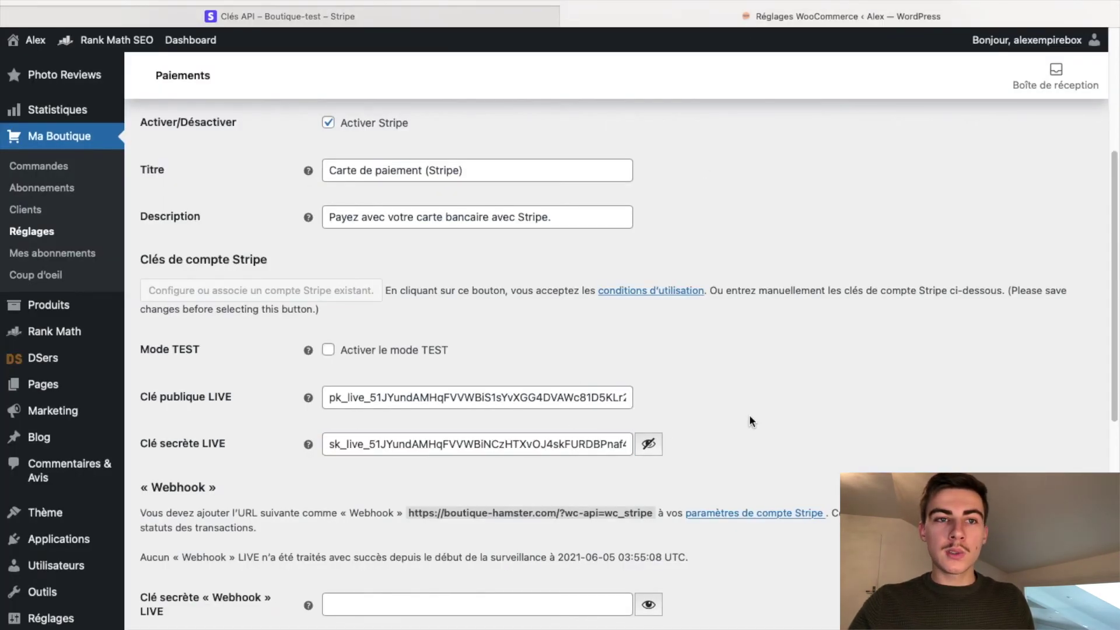
{"action": "scroll", "coordinate": [754, 420], "scroll_direction": "down", "scroll_amount": 3}
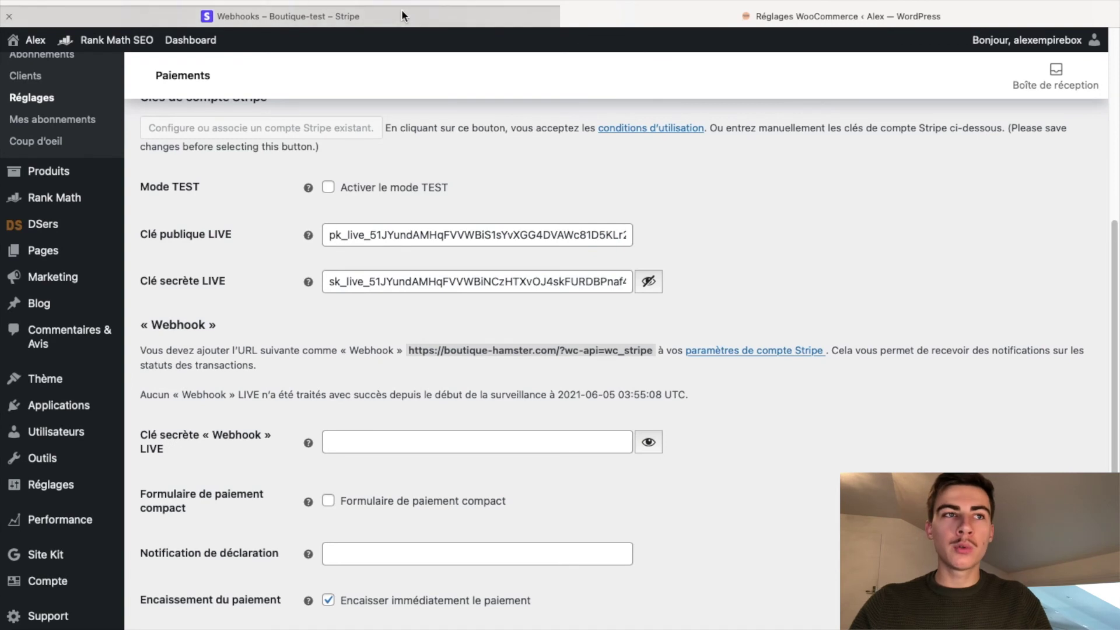
{"action": "left_click", "coordinate": [500, 26]}
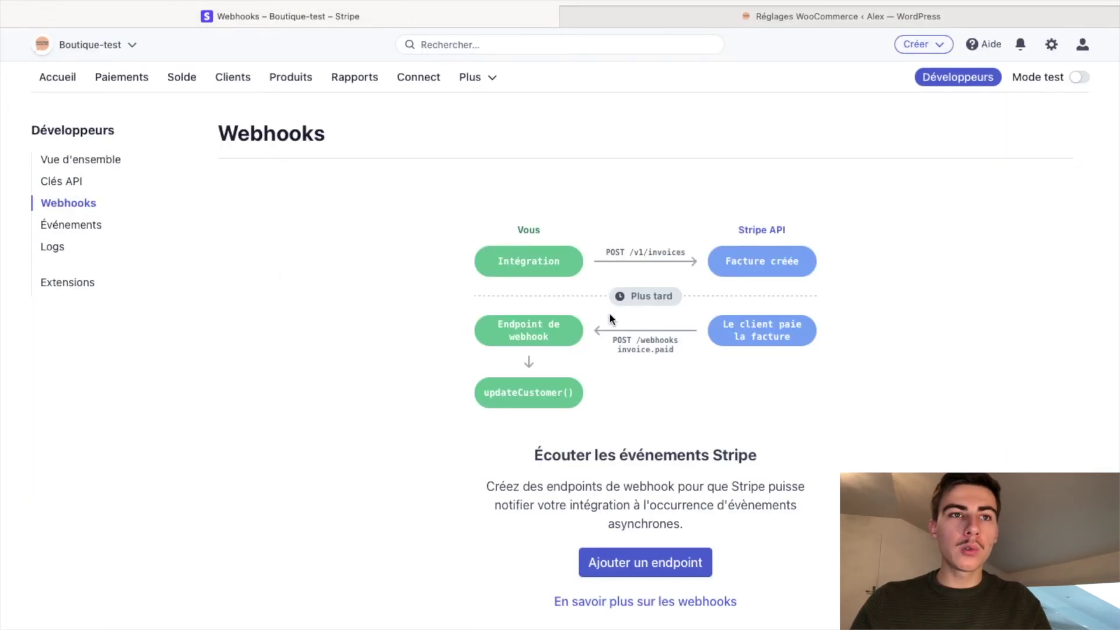
{"action": "left_click", "coordinate": [668, 570]}
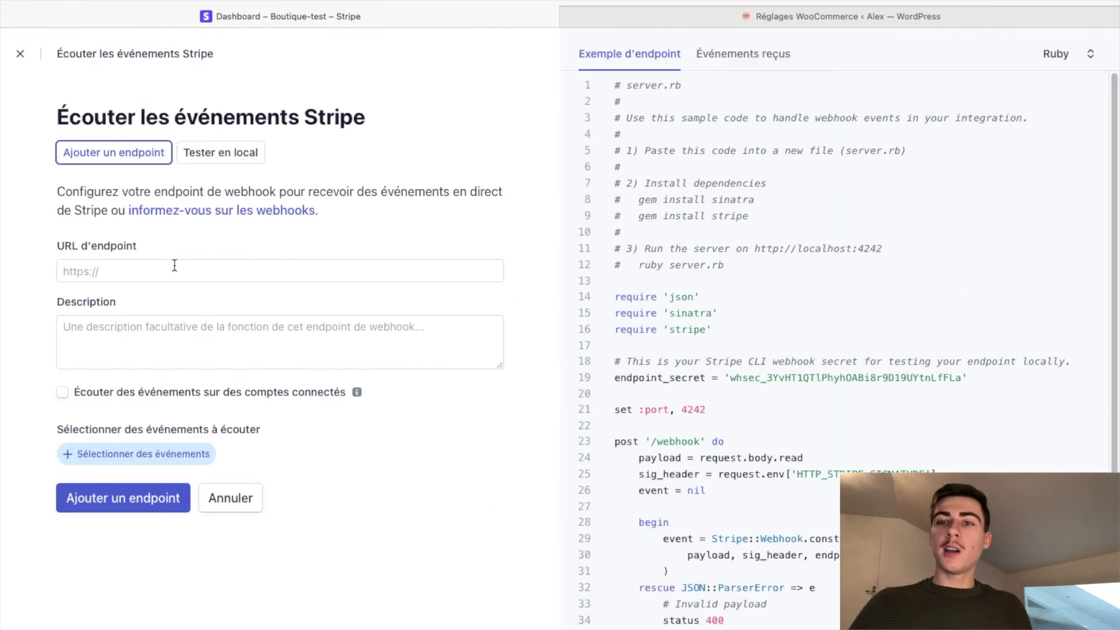
{"action": "left_click", "coordinate": [719, 18]}
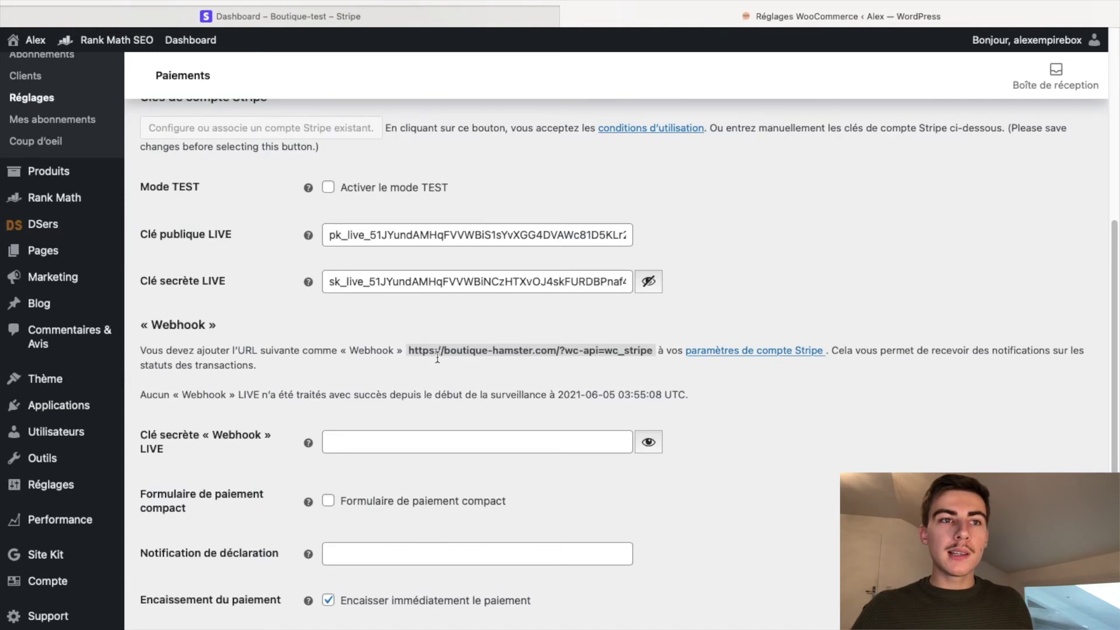
{"action": "left_click_drag", "start_coordinate": [409, 352], "coordinate": [653, 352]}
{"action": "left_click", "coordinate": [410, 17]}
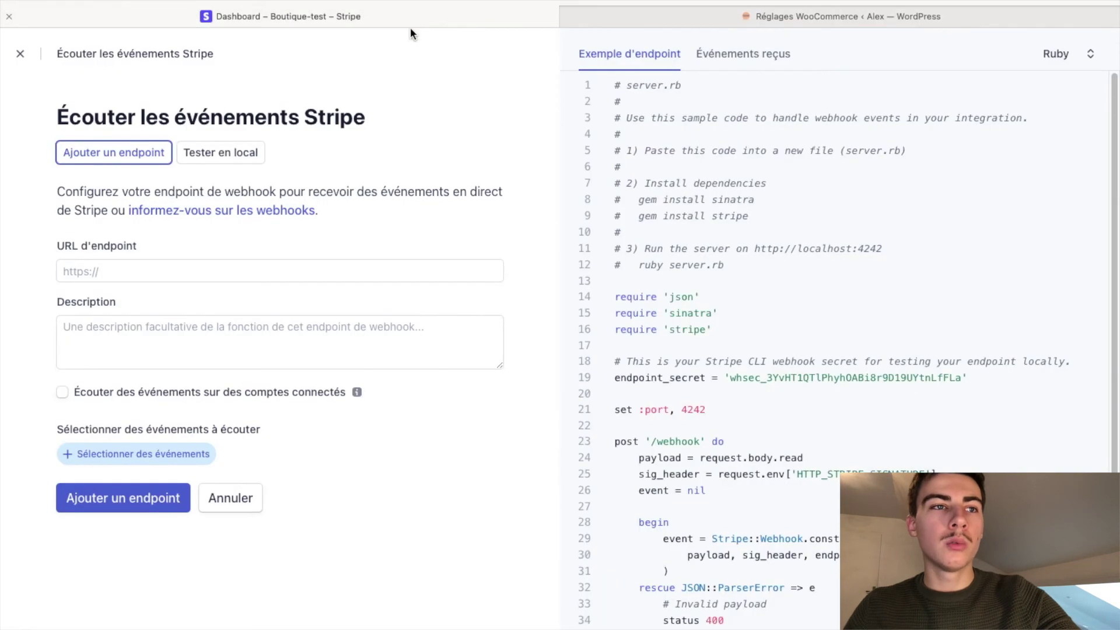
{"action": "left_click", "coordinate": [276, 266]}
{"action": "key", "text": "cmd+v"}
{"action": "left_click", "coordinate": [255, 328]}
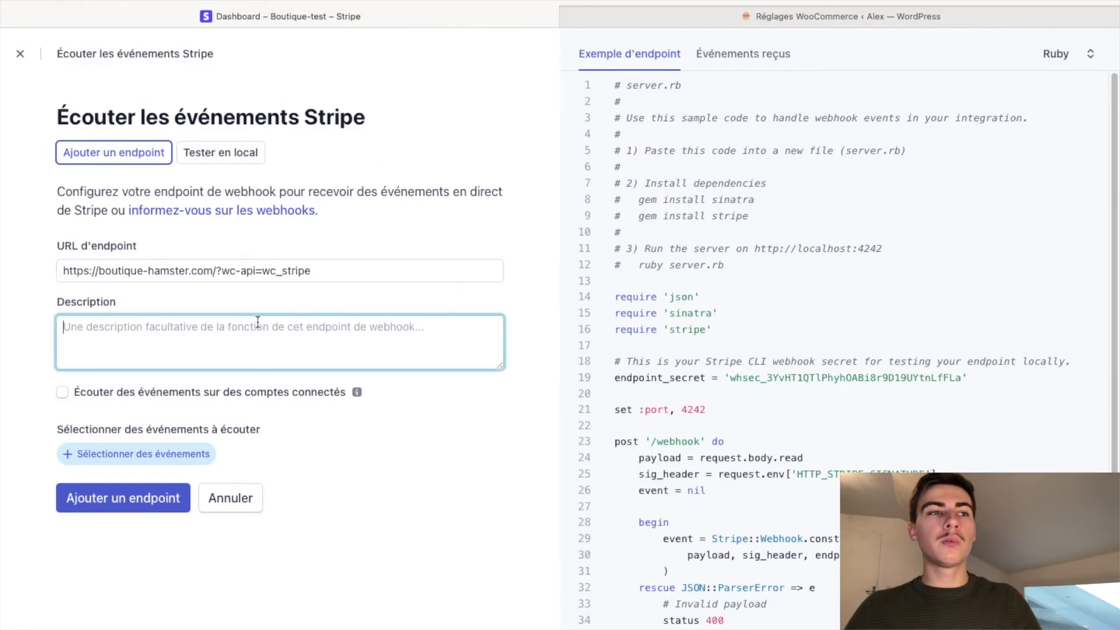
{"action": "type", "text": "test"}
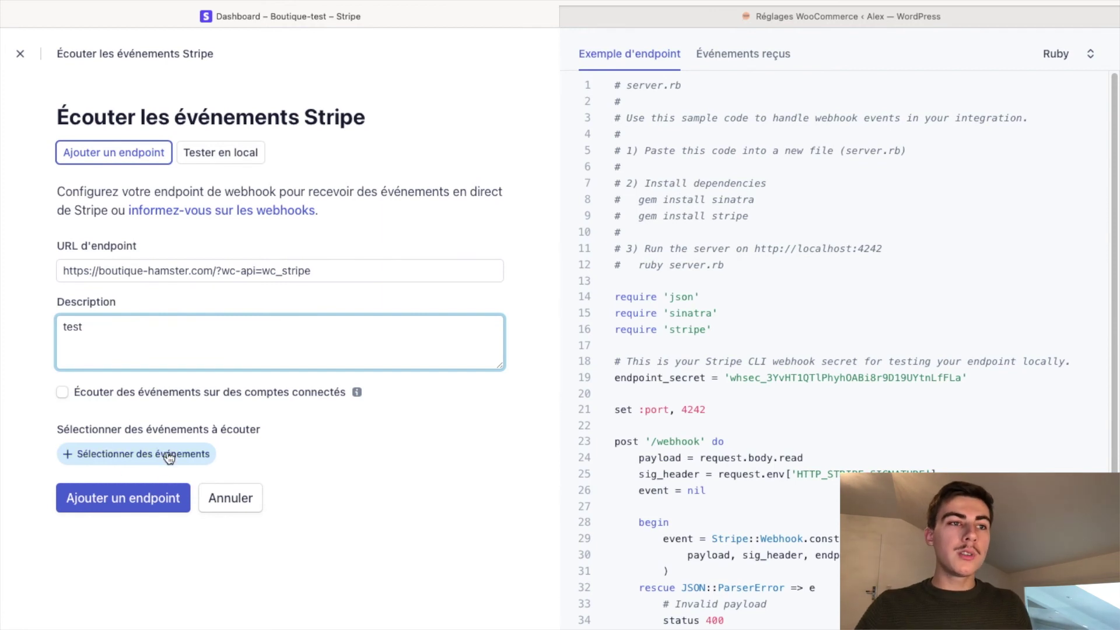
Select all Charge events for the webhook to listen to and add the endpoint
{"action": "left_click", "coordinate": [128, 456]}
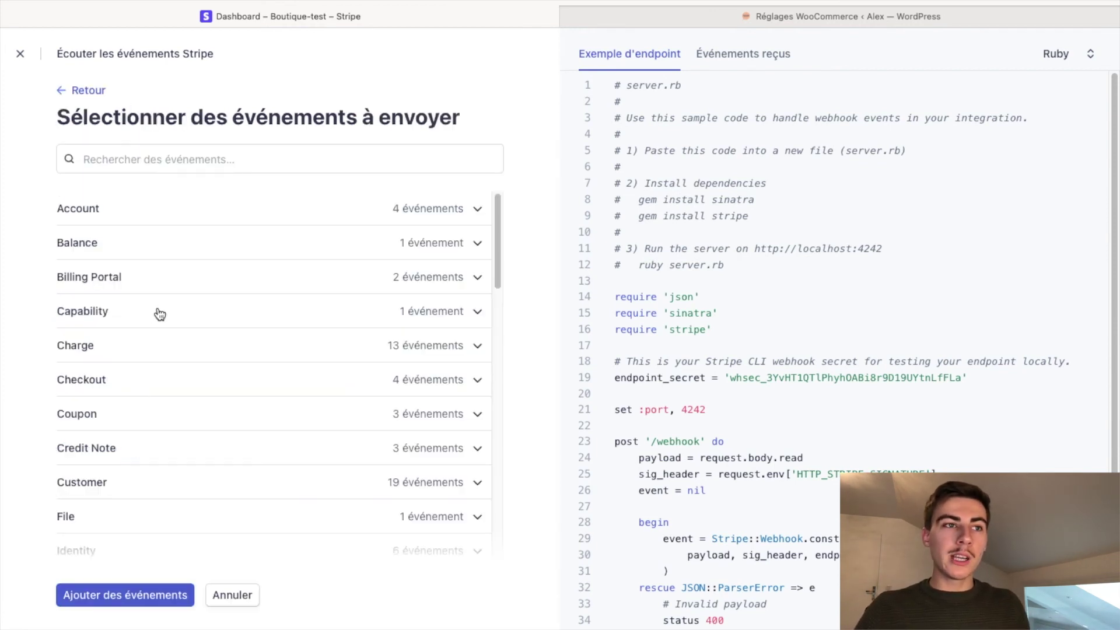
{"action": "left_click", "coordinate": [162, 350]}
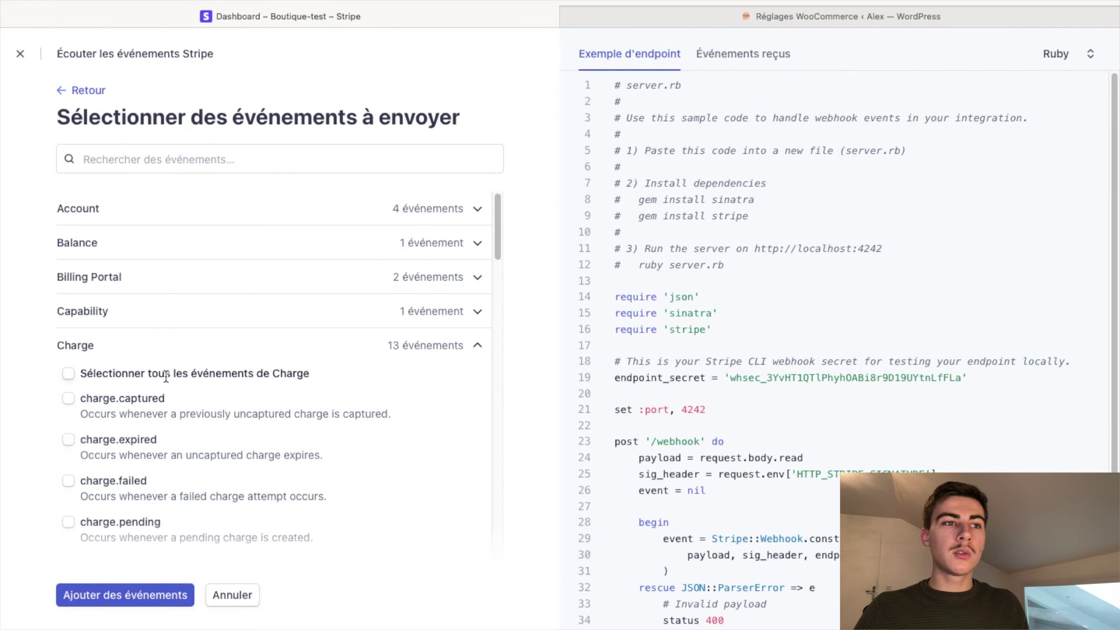
{"action": "left_click", "coordinate": [166, 374]}
{"action": "left_click", "coordinate": [156, 608]}
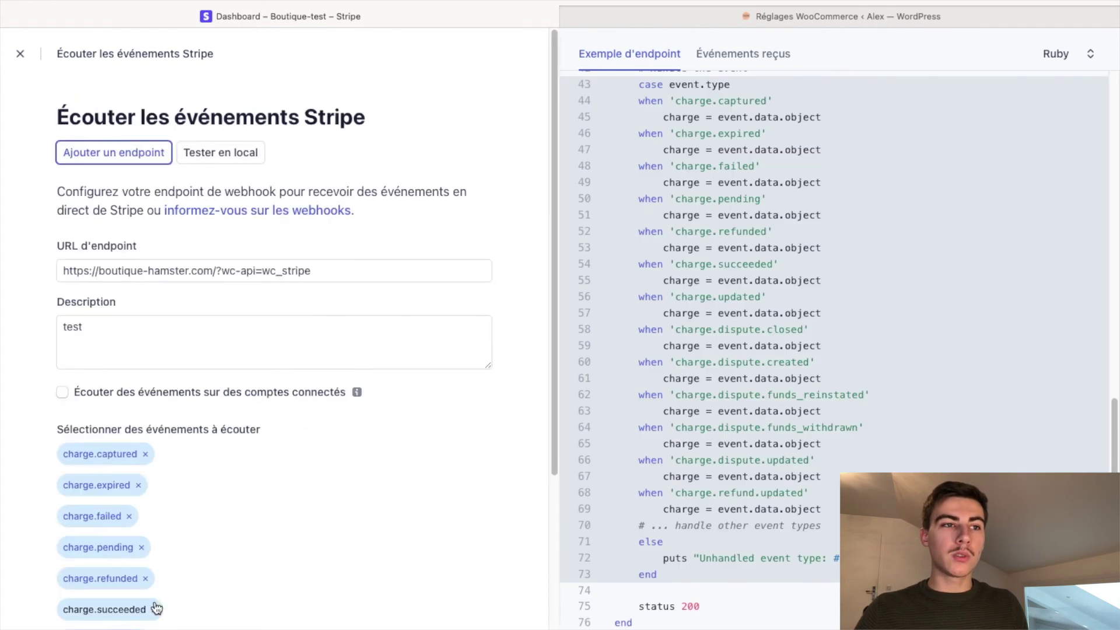
{"action": "scroll", "coordinate": [338, 473], "scroll_direction": "down", "scroll_amount": 5}
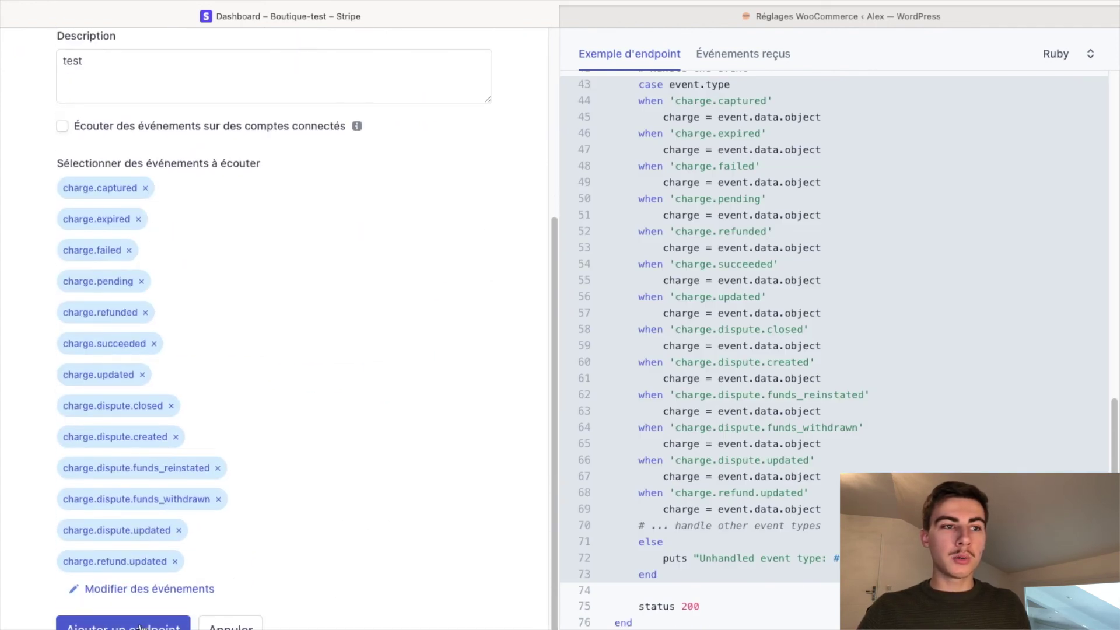
{"action": "left_click", "coordinate": [123, 624]}
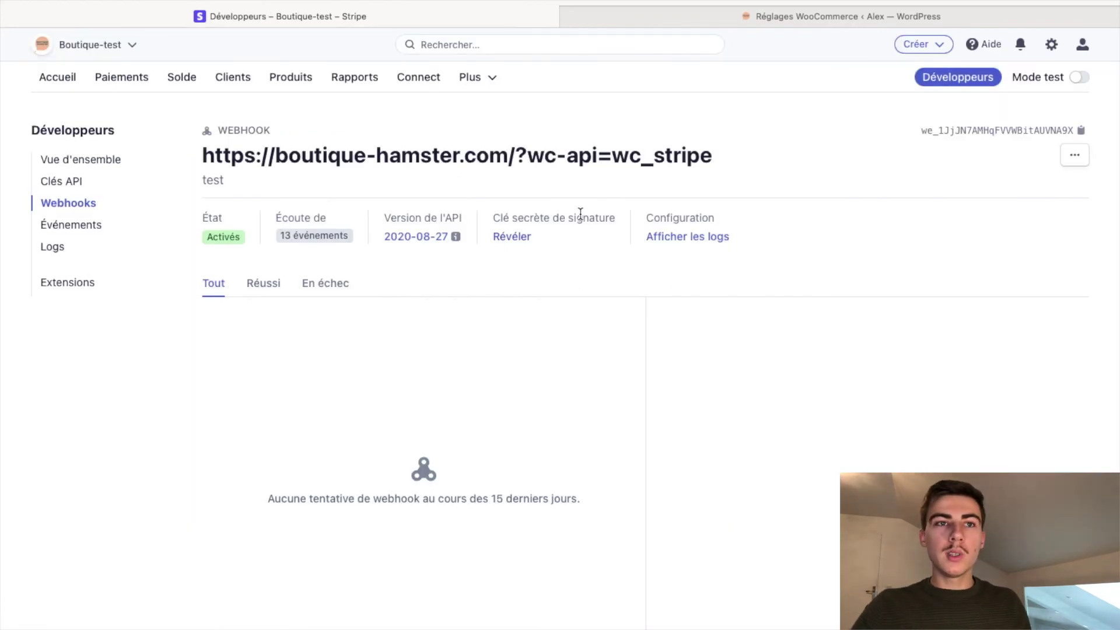
Reveal the webhook's signing secret in Stripe, copy it, and paste it as the Clé secrète « Webhook » LIVE in the WooCommerce settings
{"action": "left_click", "coordinate": [517, 239]}
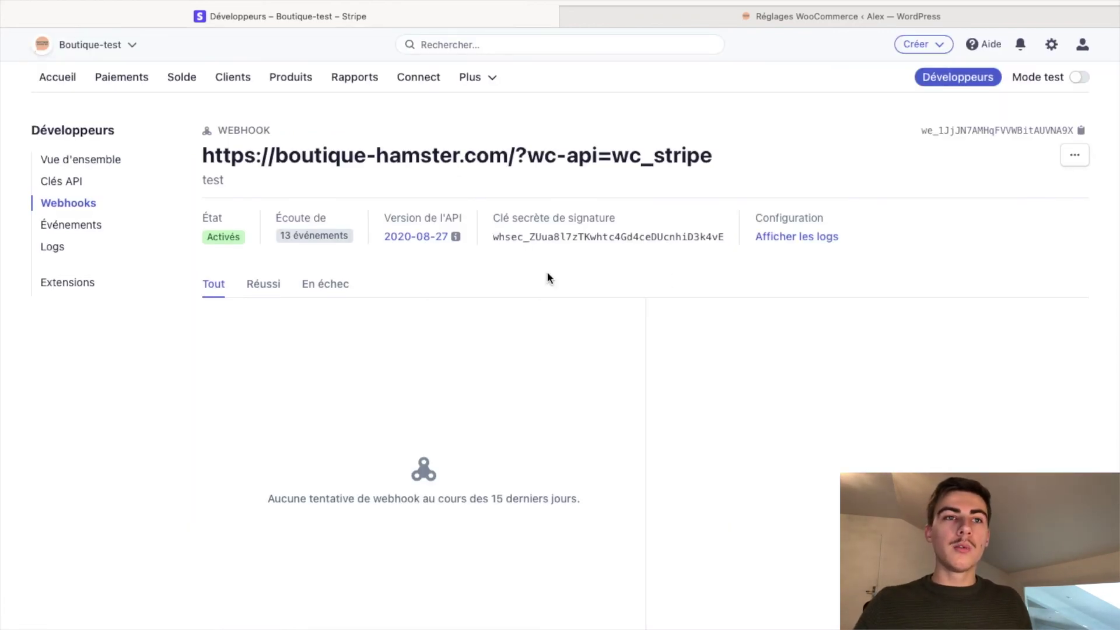
{"action": "left_click_drag", "start_coordinate": [493, 235], "coordinate": [751, 239]}
{"action": "left_click", "coordinate": [661, 10]}
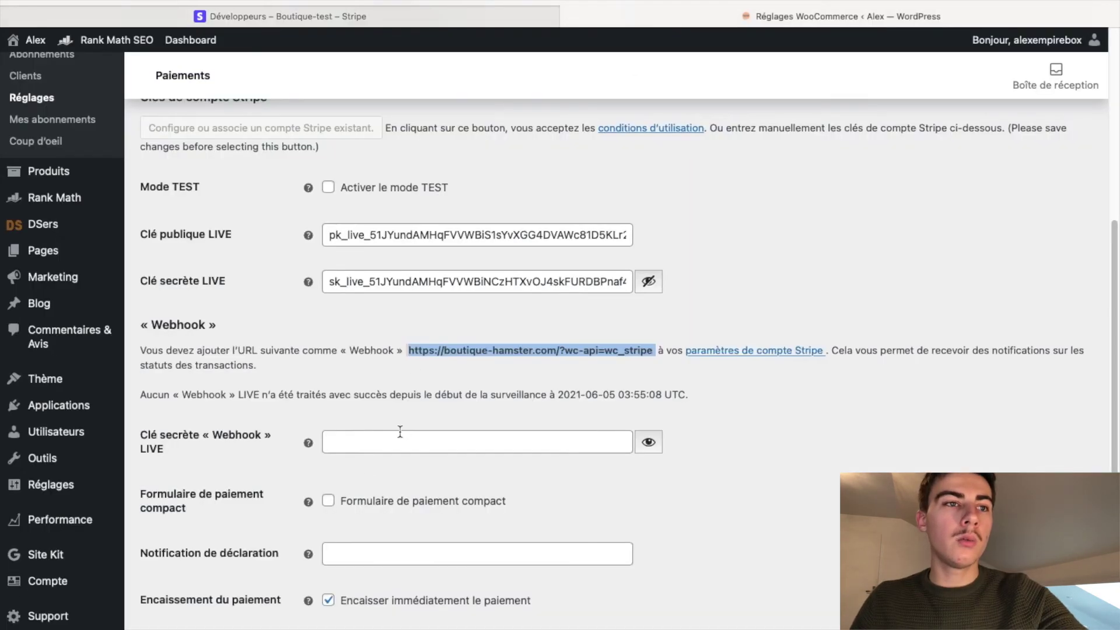
{"action": "left_click", "coordinate": [372, 442]}
{"action": "key", "text": "ctrl+v"}
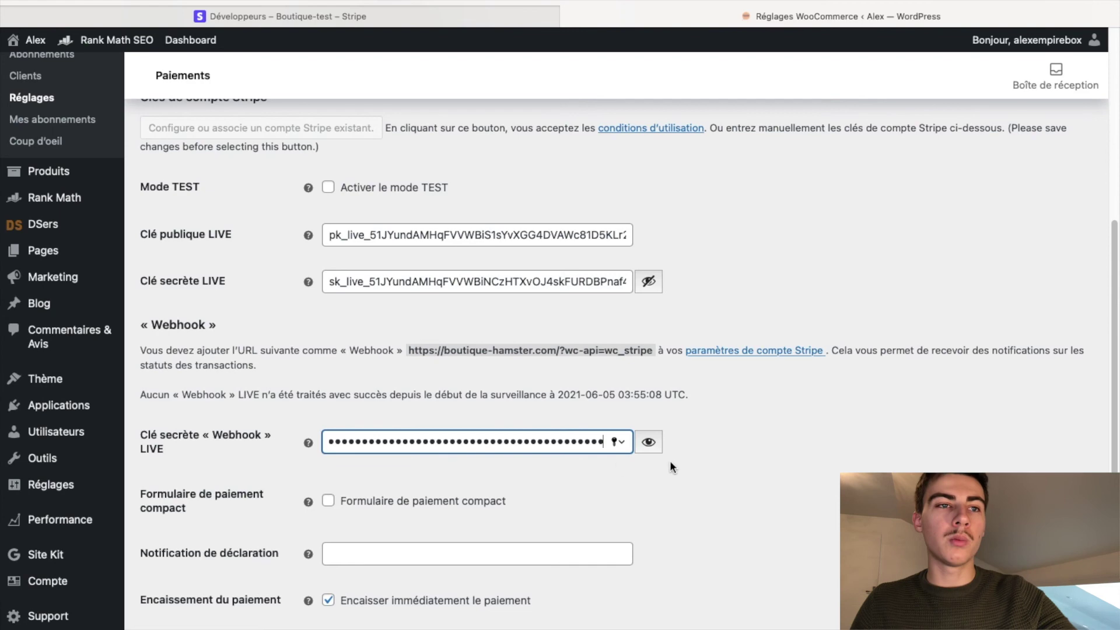
Set the Notification de déclaration to "Boutique Test" and save the Stripe payment settings
{"action": "scroll", "coordinate": [609, 474], "scroll_direction": "down", "scroll_amount": 2}
{"action": "scroll", "coordinate": [673, 431], "scroll_direction": "down", "scroll_amount": 3}
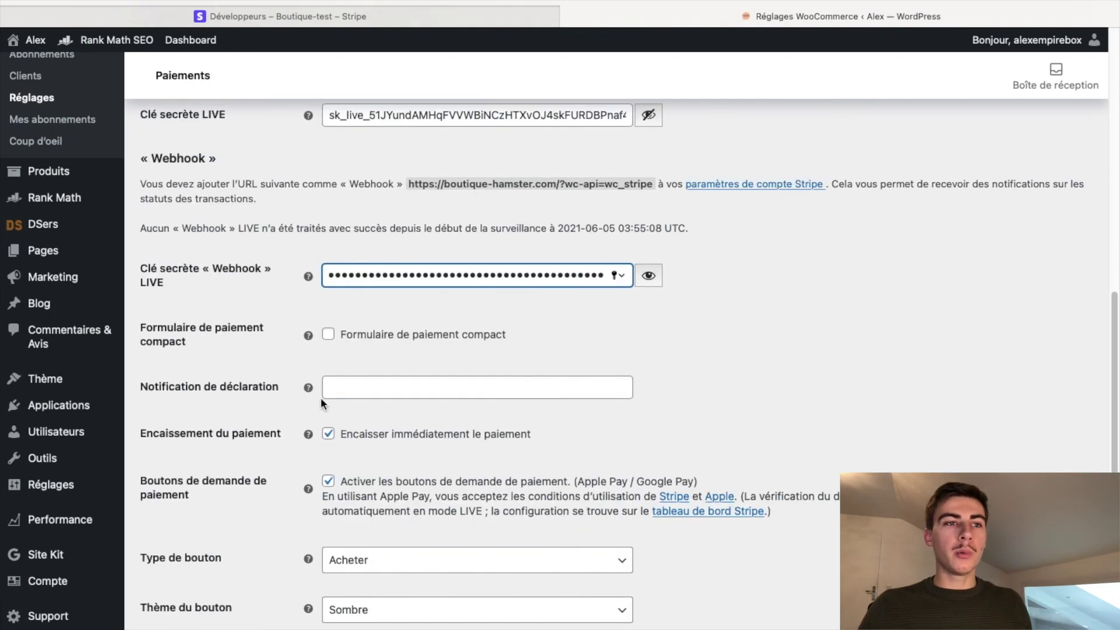
{"action": "left_click", "coordinate": [412, 391]}
{"action": "type", "text": "Boutique Test"}
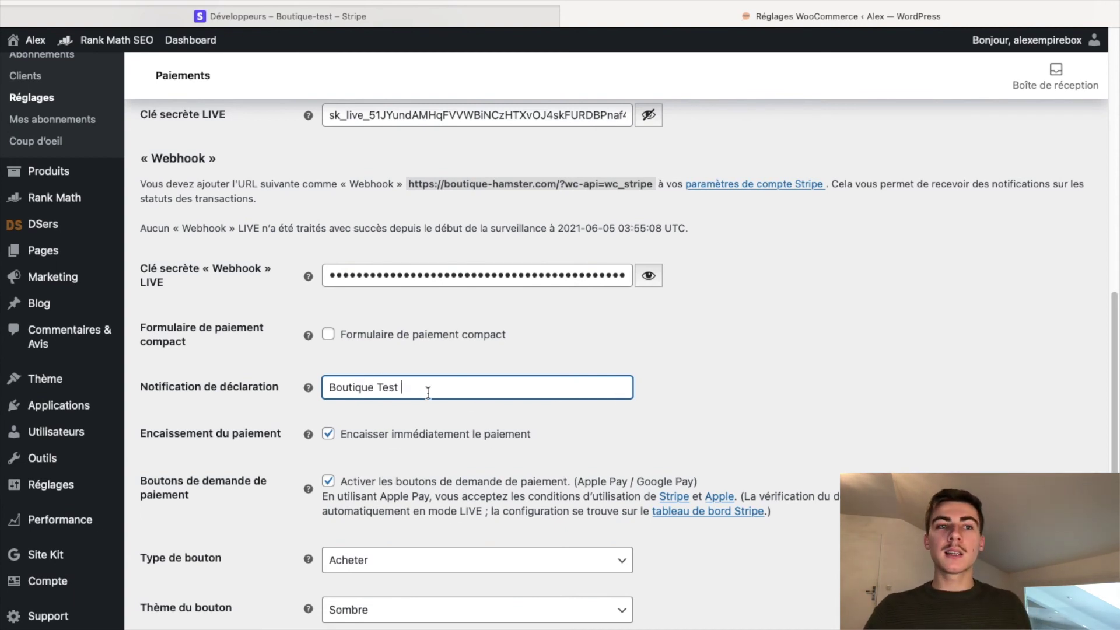
{"action": "scroll", "coordinate": [785, 422], "scroll_direction": "down", "scroll_amount": 5}
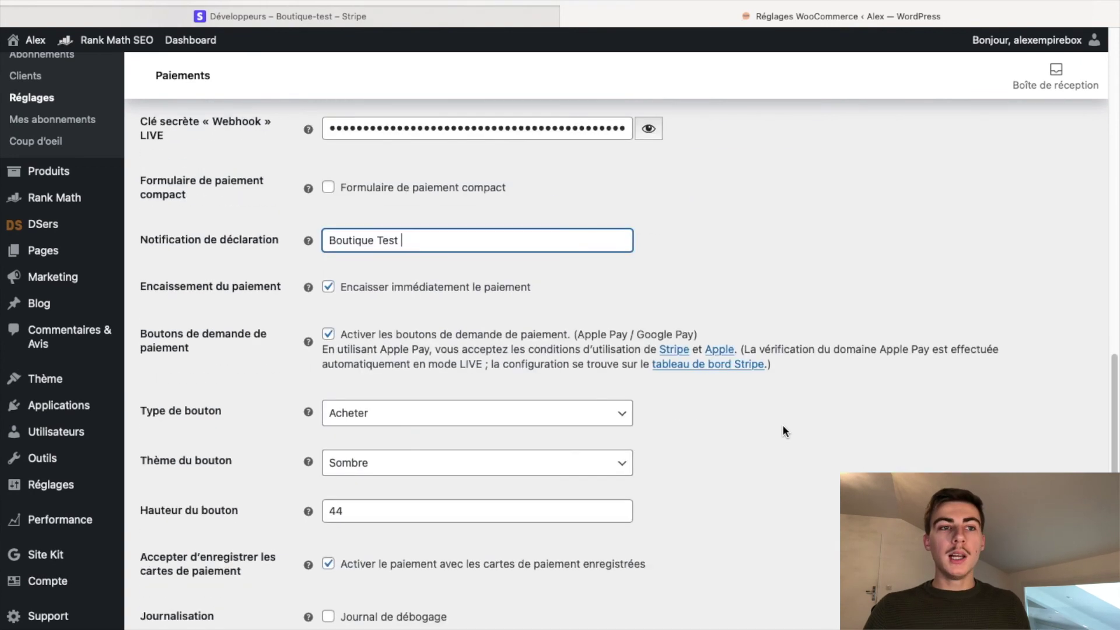
{"action": "scroll", "coordinate": [783, 427], "scroll_direction": "down", "scroll_amount": 1}
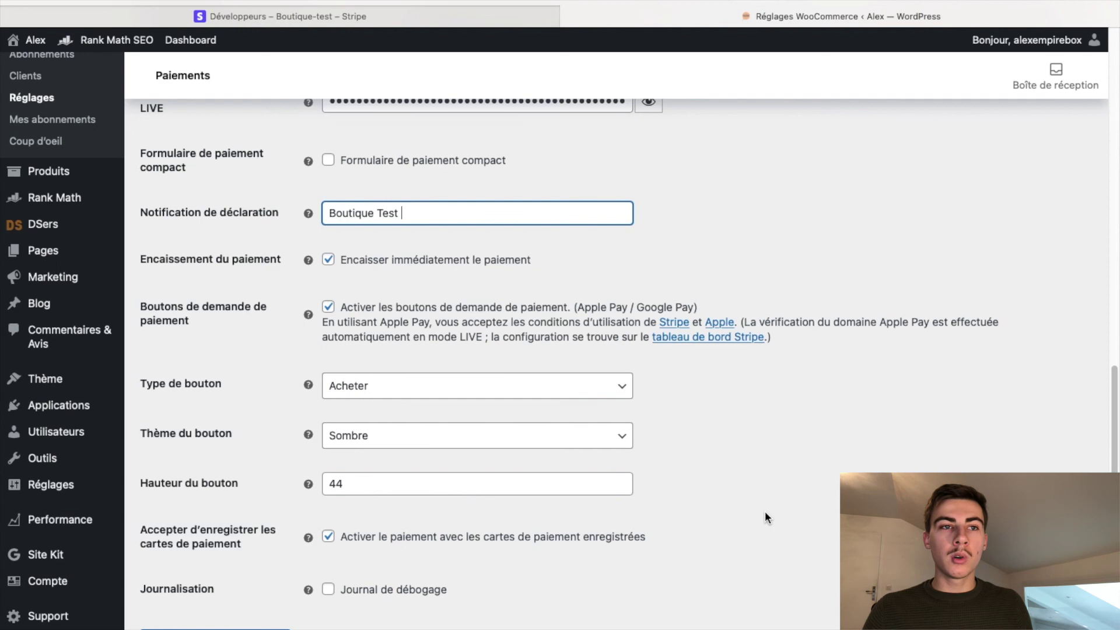
{"action": "scroll", "coordinate": [766, 508], "scroll_direction": "down", "scroll_amount": 2}
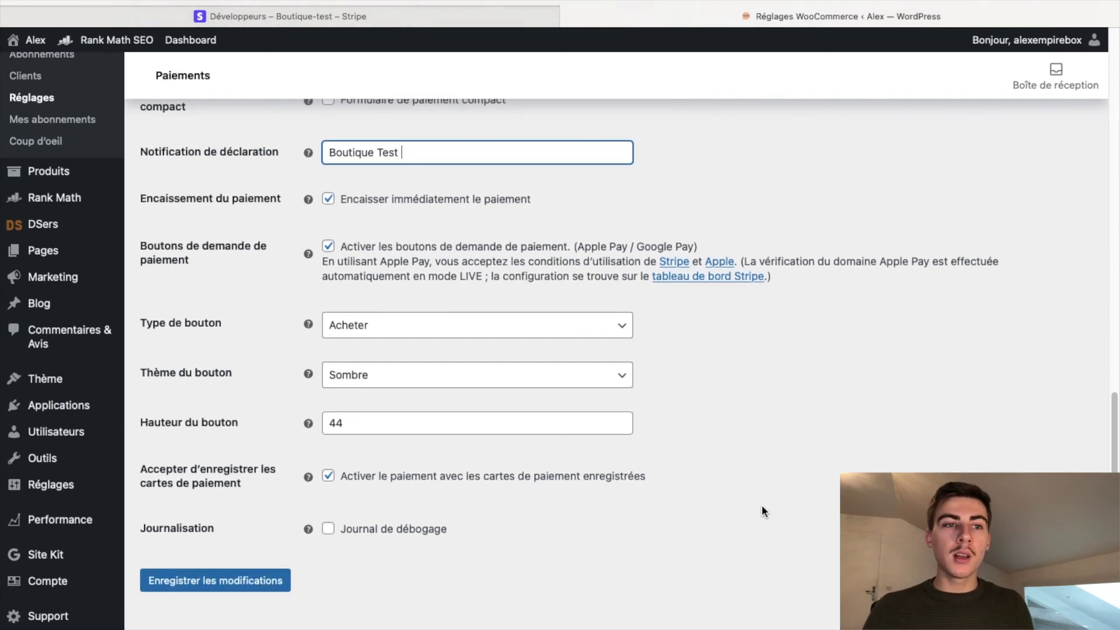
{"action": "left_click", "coordinate": [254, 581]}
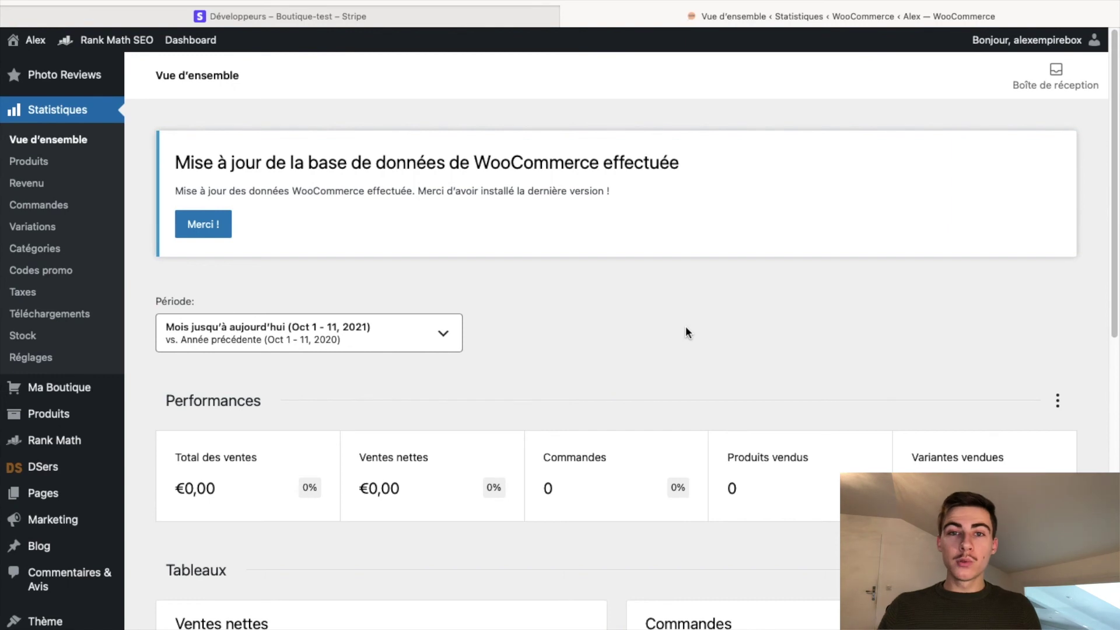